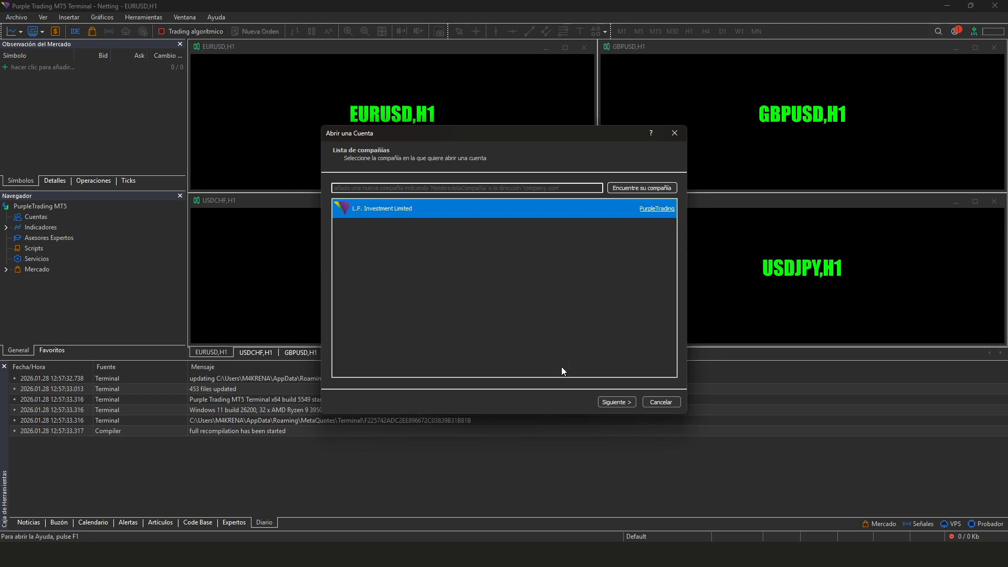
Log in to the existing Purple Trading demo account with the emailed account number and password
{"action": "left_click", "coordinate": [632, 404]}
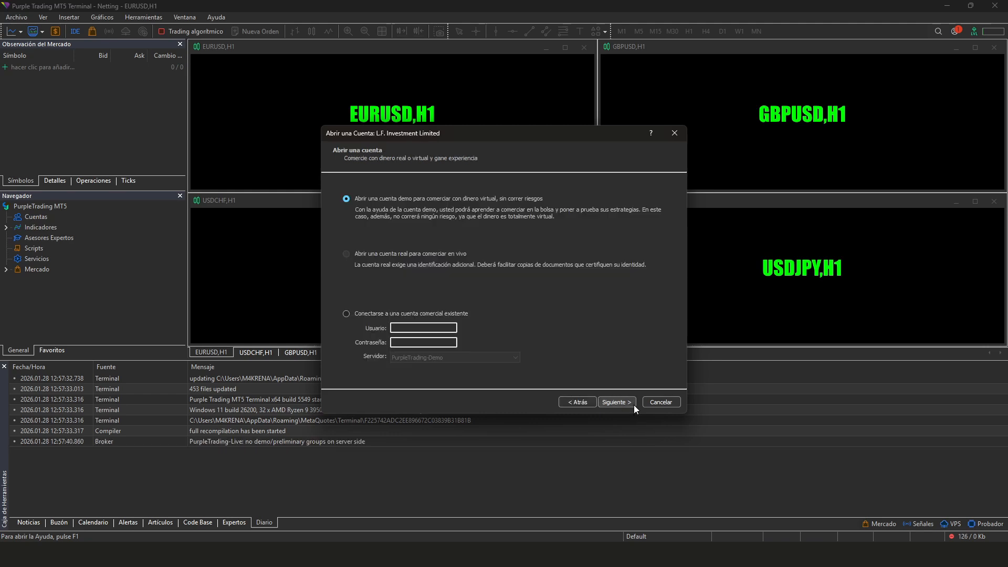
{"action": "left_click", "coordinate": [364, 315]}
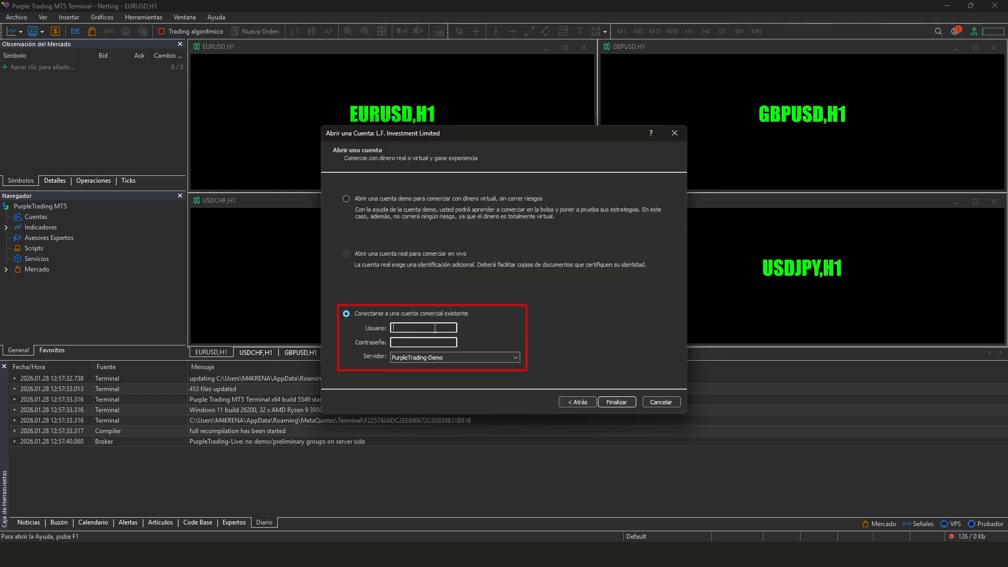
{"action": "left_click", "coordinate": [483, 553]}
{"action": "left_click_drag", "start_coordinate": [580, 406], "coordinate": [620, 406]}
{"action": "key", "text": "ctrl+c"}
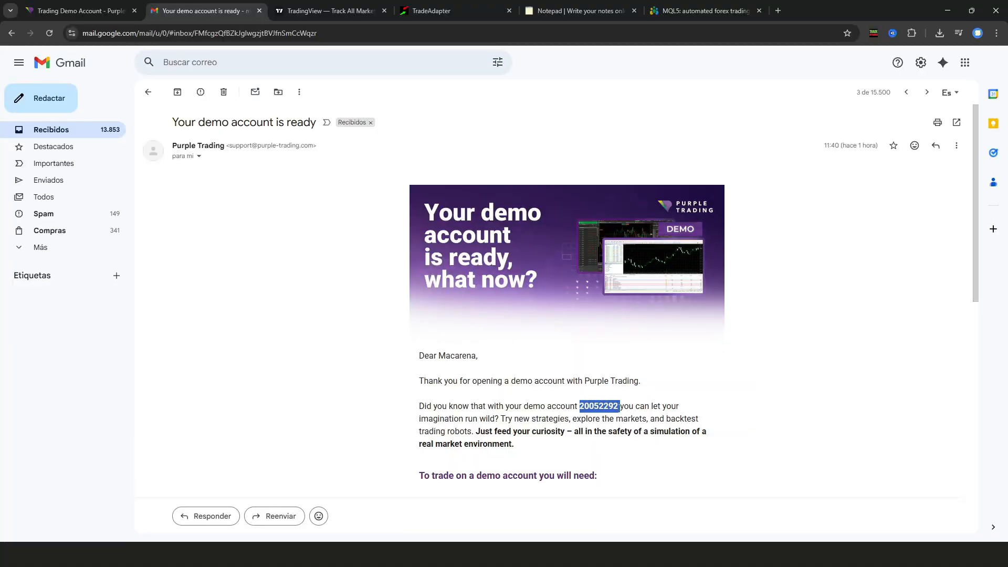
{"action": "left_click", "coordinate": [704, 552]}
{"action": "key", "text": "ctrl+v"}
{"action": "left_click", "coordinate": [448, 343]}
{"action": "type", "text": "•••••••••••••"}
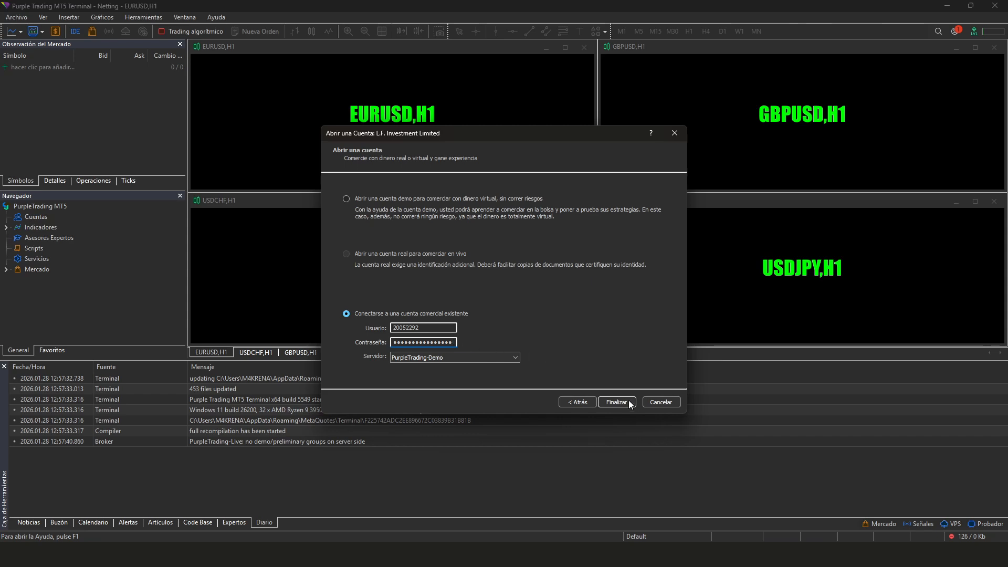
{"action": "left_click", "coordinate": [630, 402]}
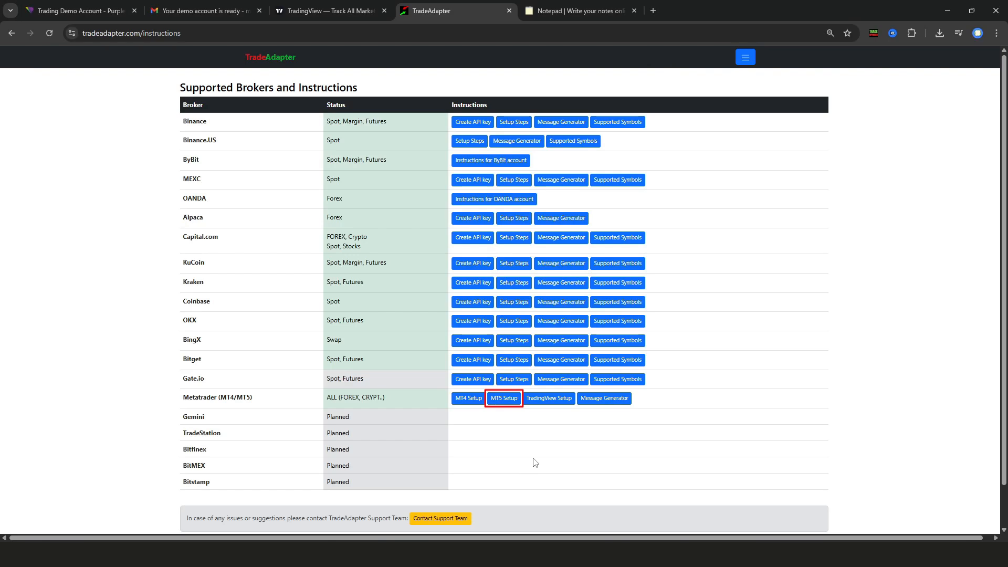
Download the 'TradeAdpater for MT5 (v1.069) - Beta' advisor from the MT5 Setup instructions
{"action": "left_click", "coordinate": [506, 401]}
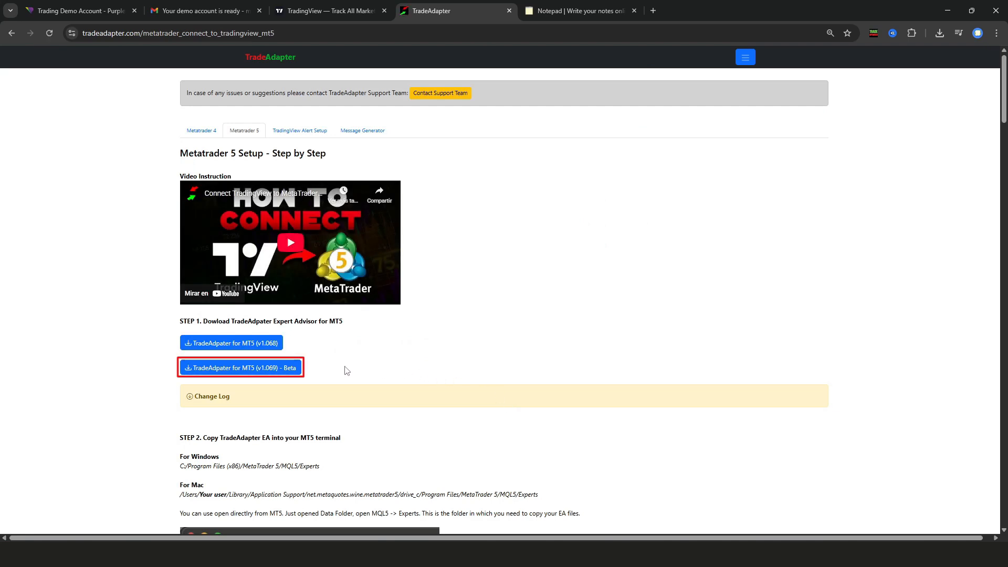
{"action": "left_click", "coordinate": [296, 370]}
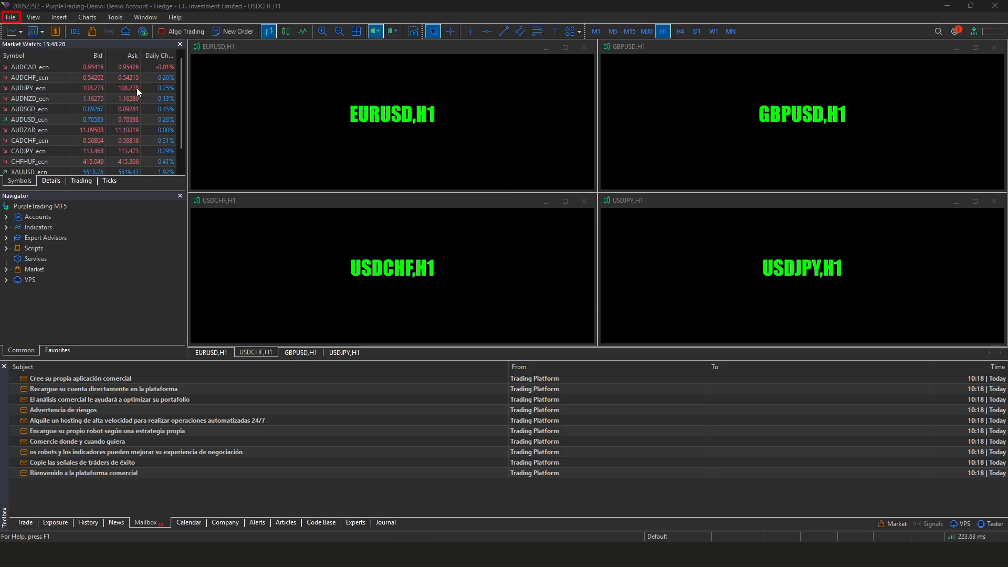
Paste tradeadapter_v1.069 into the data folder's MQL5\Experts\Advisors directory, then close Explorer
{"action": "left_click", "coordinate": [10, 17]}
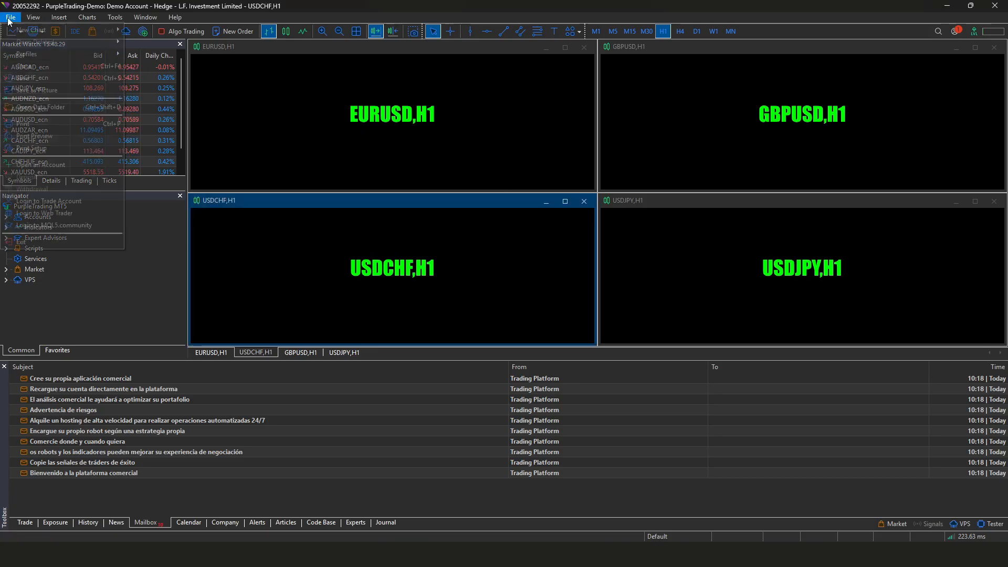
{"action": "left_click", "coordinate": [75, 103]}
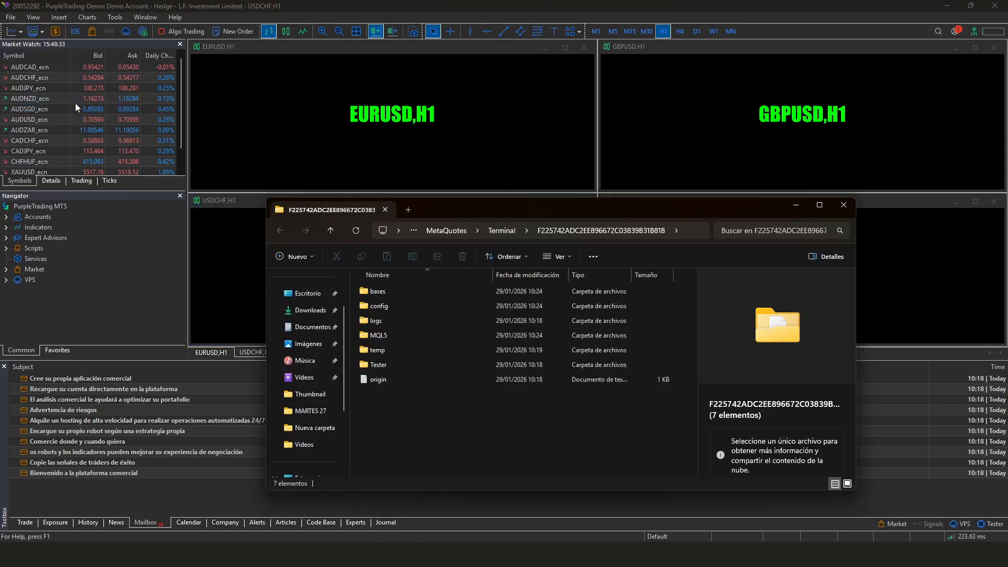
{"action": "double_click", "coordinate": [436, 335]}
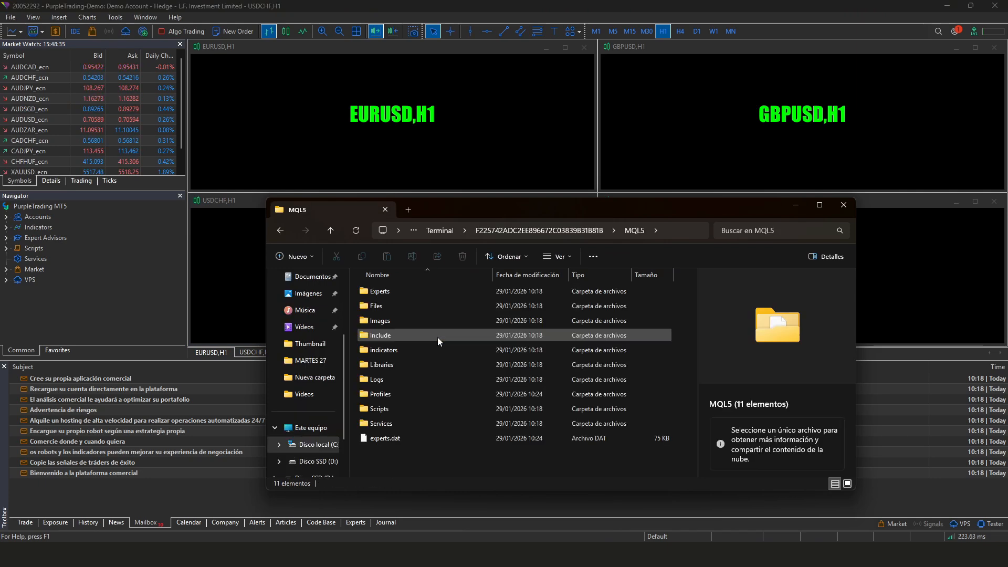
{"action": "double_click", "coordinate": [445, 294]}
{"action": "left_click", "coordinate": [444, 294]}
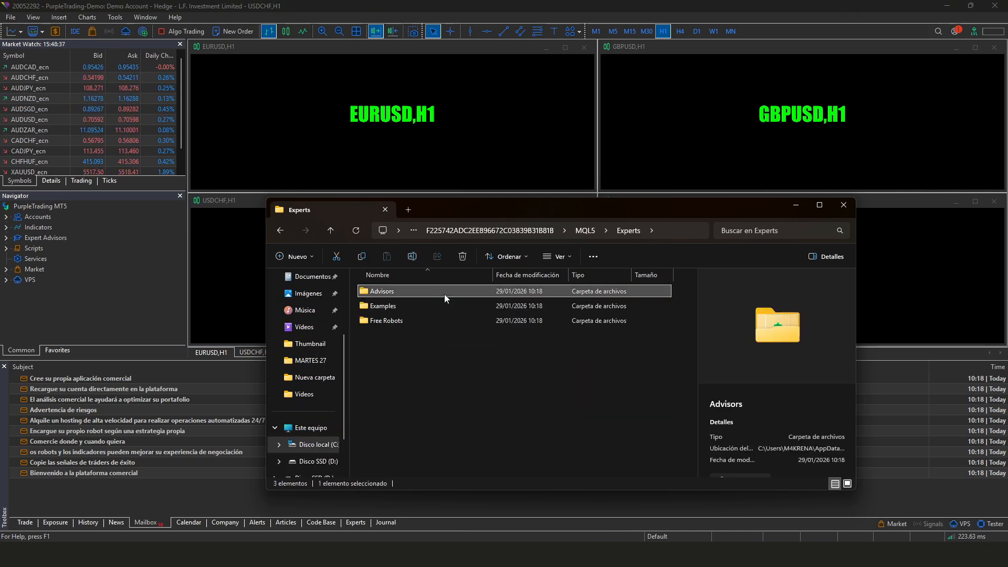
{"action": "double_click", "coordinate": [444, 294]}
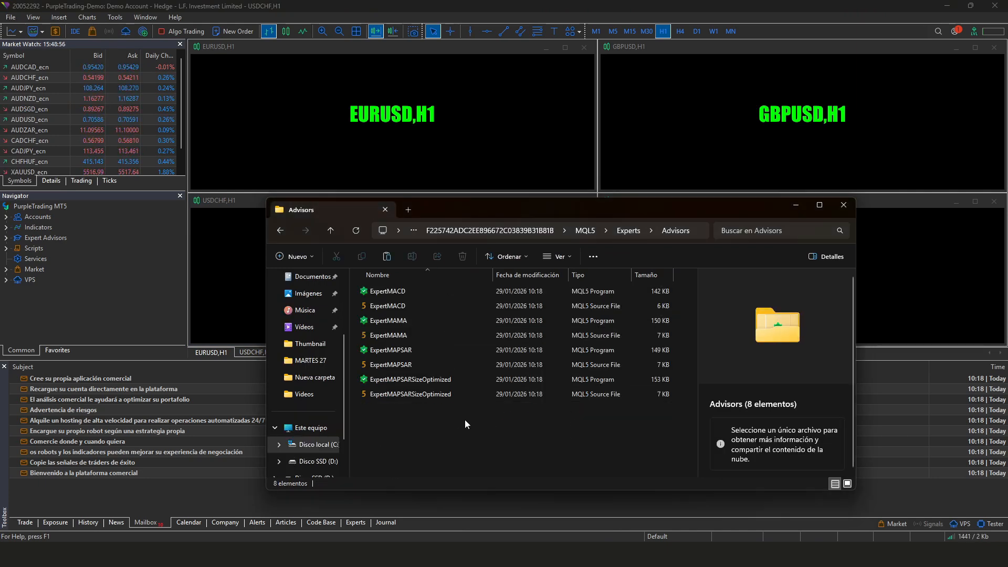
{"action": "key", "text": "ctrl+v"}
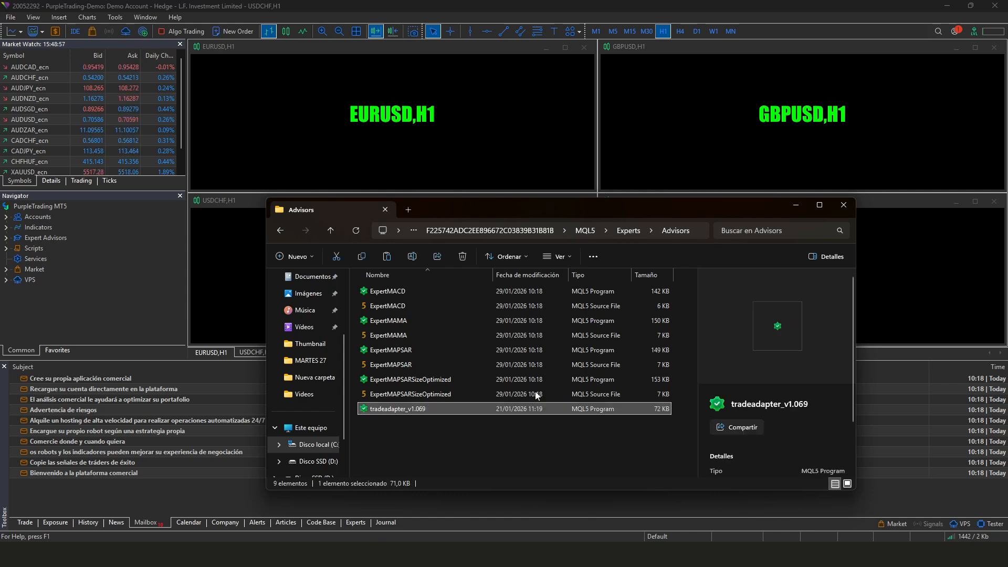
{"action": "left_click", "coordinate": [844, 205]}
Refresh Navigator's Expert Advisors > Advisors group so tradeadapter_v1.069 appears
{"action": "left_click", "coordinate": [6, 238]}
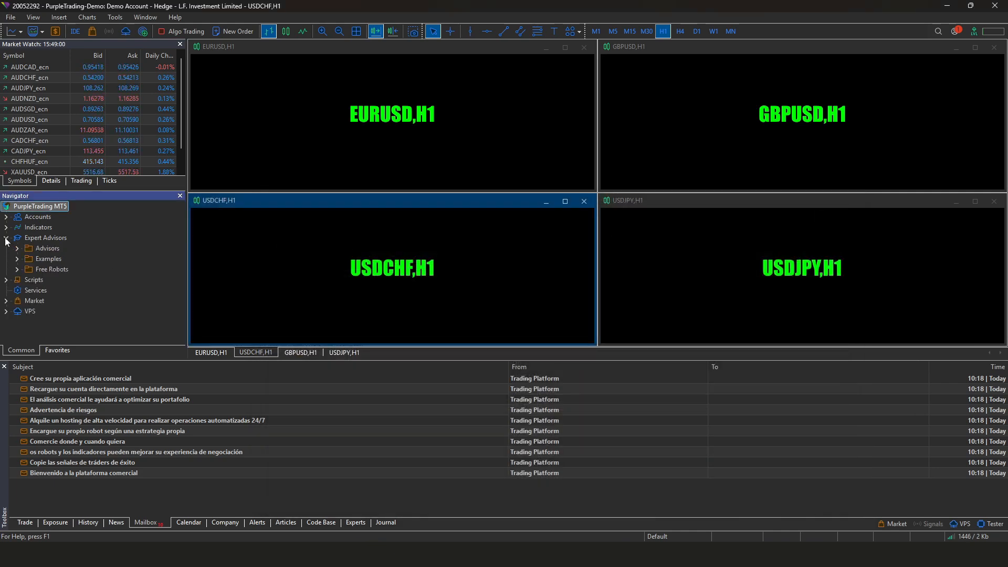
{"action": "left_click", "coordinate": [17, 249]}
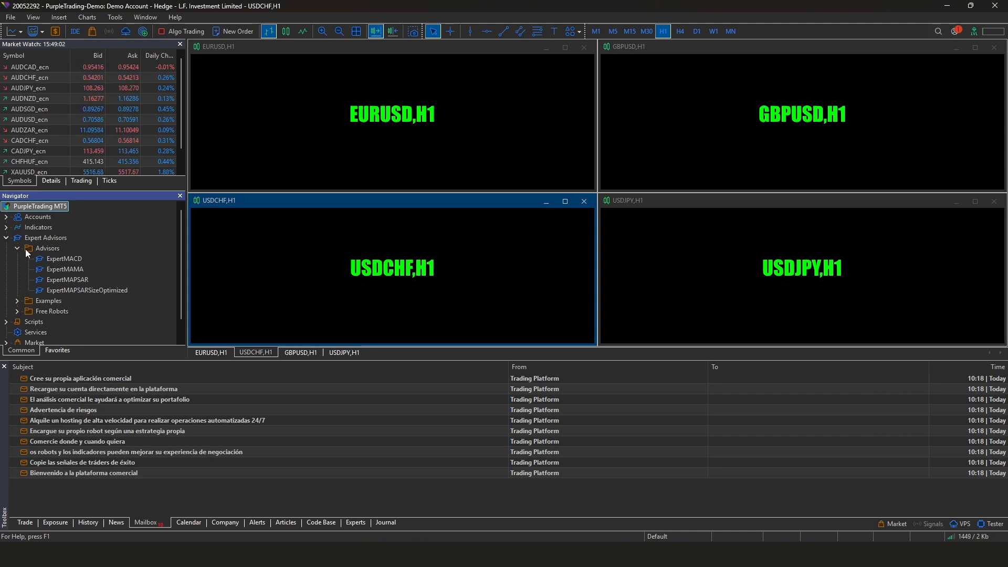
{"action": "right_click", "coordinate": [26, 249]}
{"action": "left_click", "coordinate": [55, 304]}
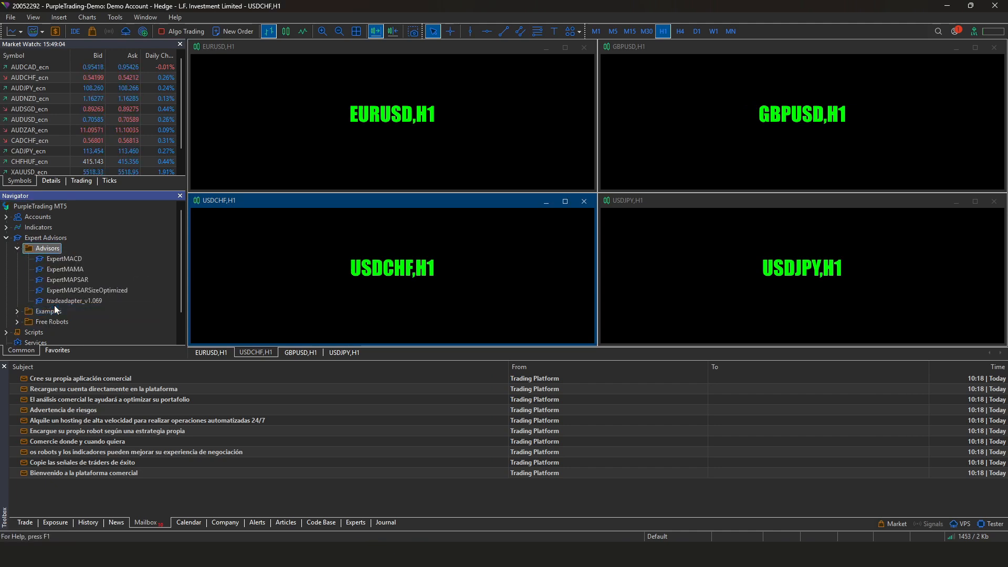
{"action": "left_click", "coordinate": [115, 301]}
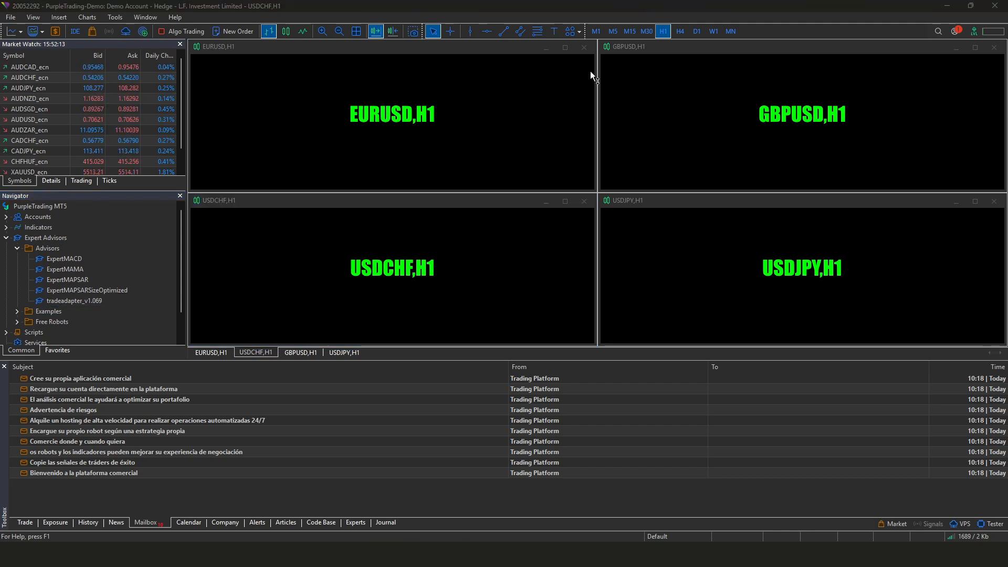
Close the EURUSD, USDCHF, GBPUSD and USDJPY H1 charts
{"action": "left_click", "coordinate": [584, 47]}
{"action": "left_click", "coordinate": [584, 201]}
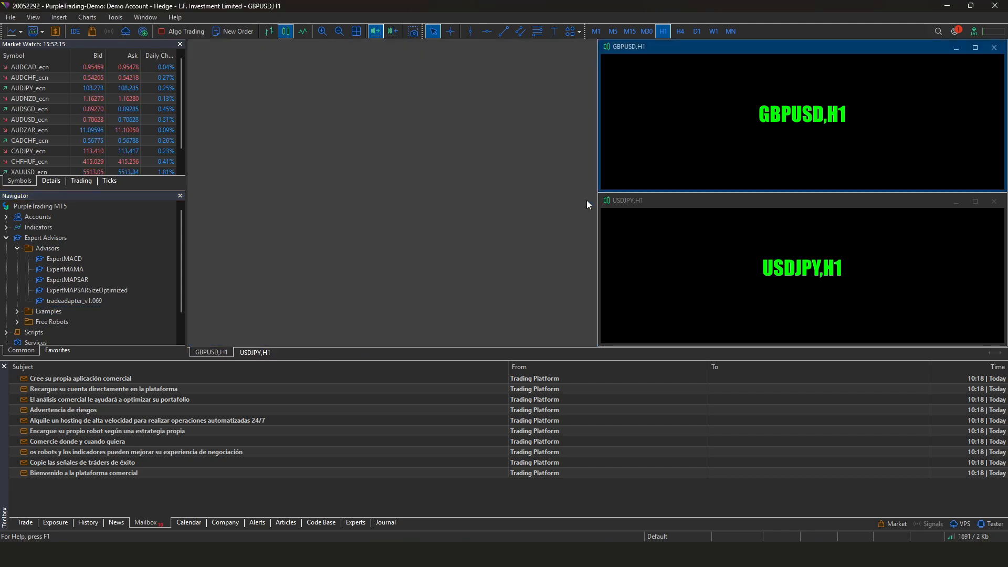
{"action": "left_click", "coordinate": [994, 48]}
{"action": "left_click", "coordinate": [994, 201]}
Add XAUUSD to Market Watch and open a maximized XAUUSD_ecn chart
{"action": "scroll", "coordinate": [68, 112], "scroll_direction": "down", "scroll_amount": 1}
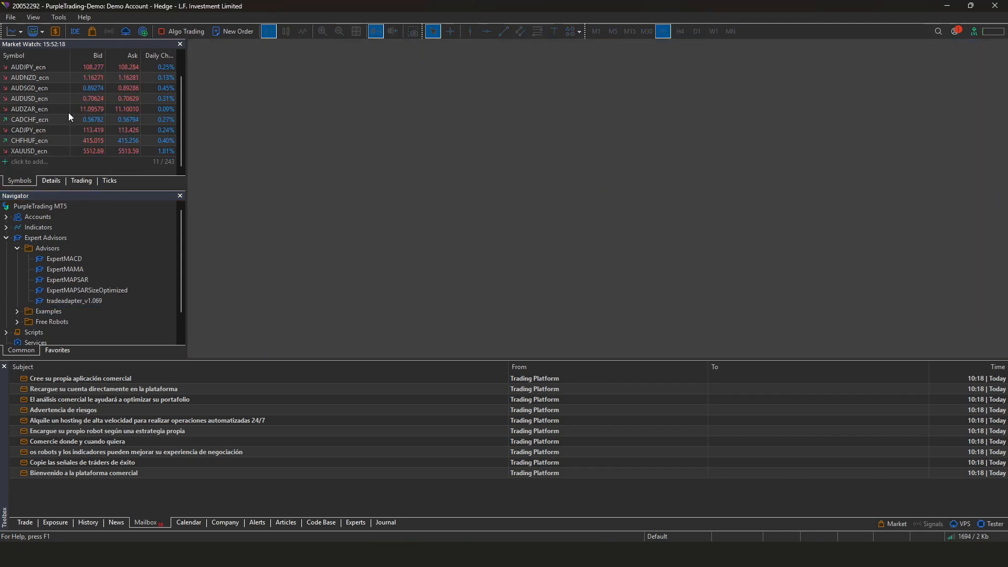
{"action": "left_click", "coordinate": [60, 162]}
{"action": "type", "text": "XAUUSD"}
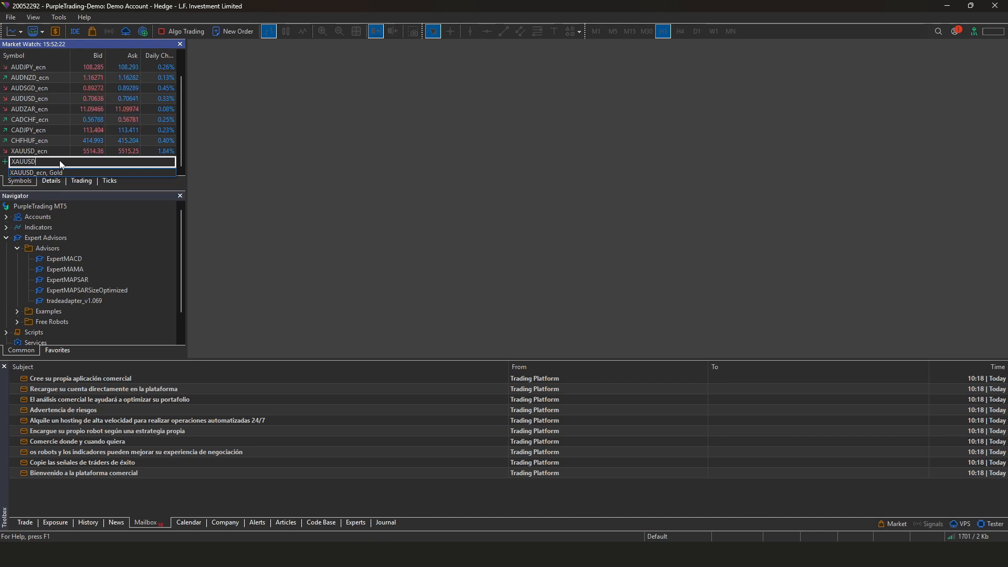
{"action": "key", "text": "Return"}
{"action": "left_click_drag", "start_coordinate": [61, 152], "coordinate": [430, 151]}
{"action": "double_click", "coordinate": [513, 105]}
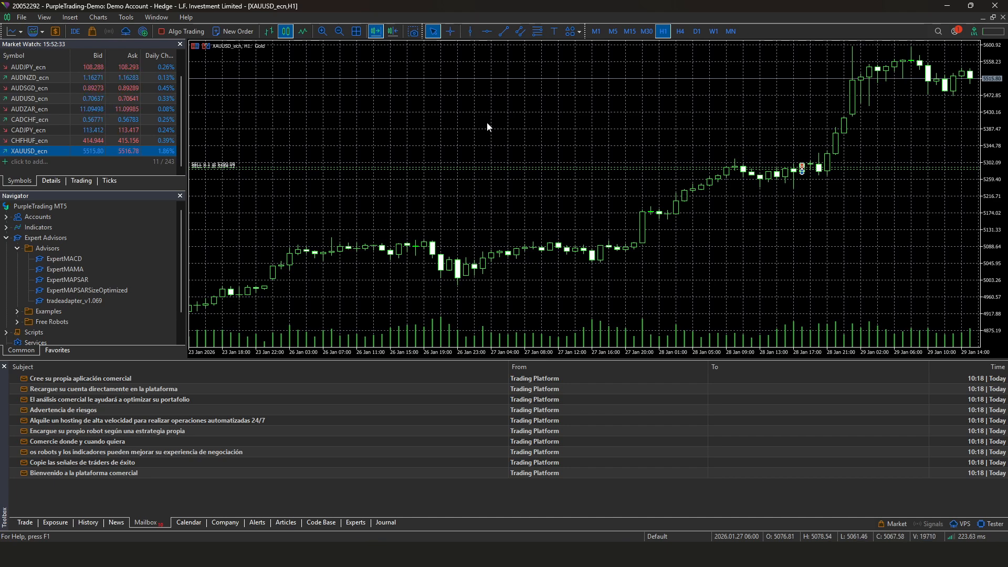
Attach tradeadapter_v1.069 to the gold chart with Allow Algo Trading ticked
{"action": "double_click", "coordinate": [73, 300]}
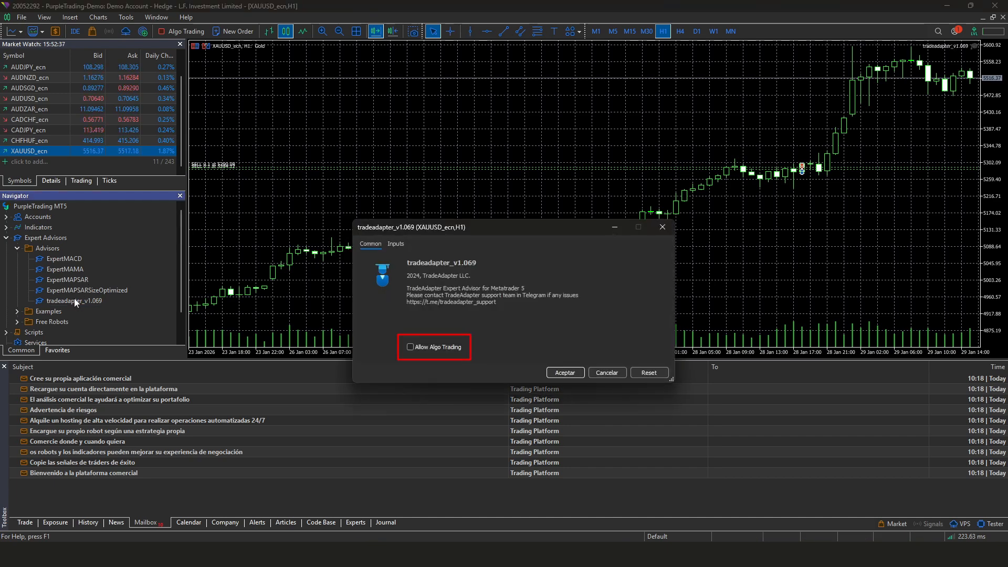
{"action": "left_click", "coordinate": [410, 348]}
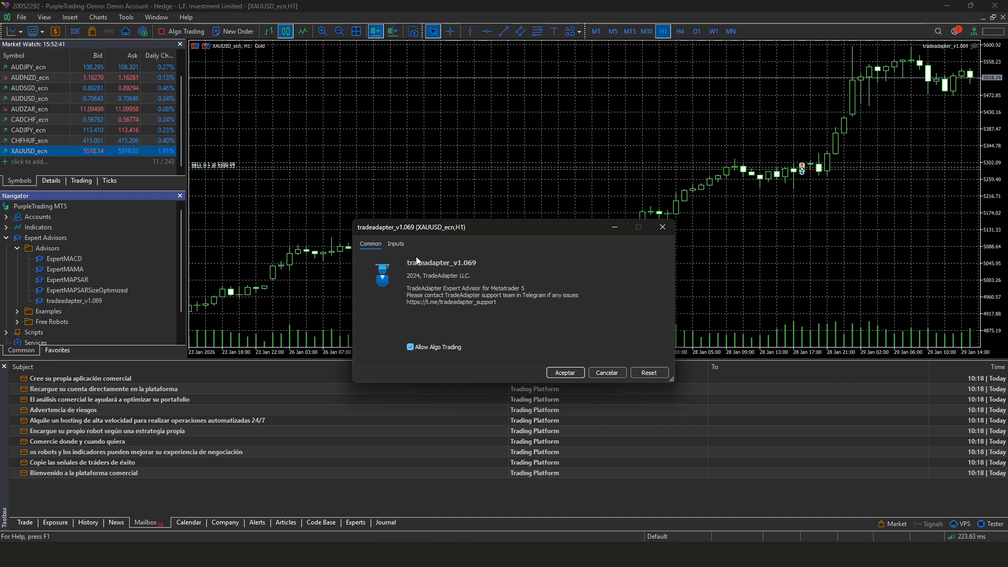
{"action": "left_click", "coordinate": [402, 243]}
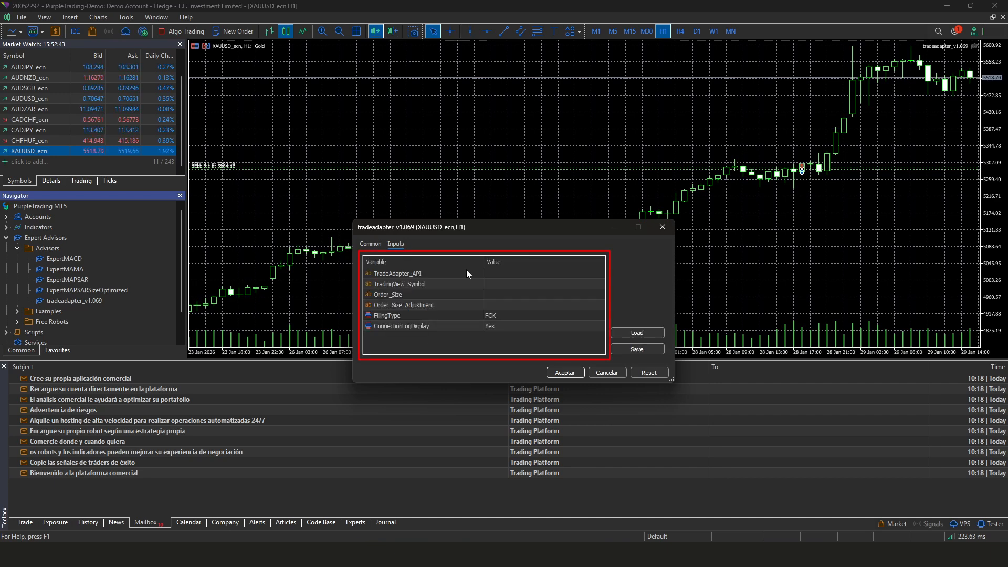
Fill TradeAdapter_API with the profile page's API key and set TradingView_Symbol to XAUUSD
{"action": "left_click", "coordinate": [499, 277]}
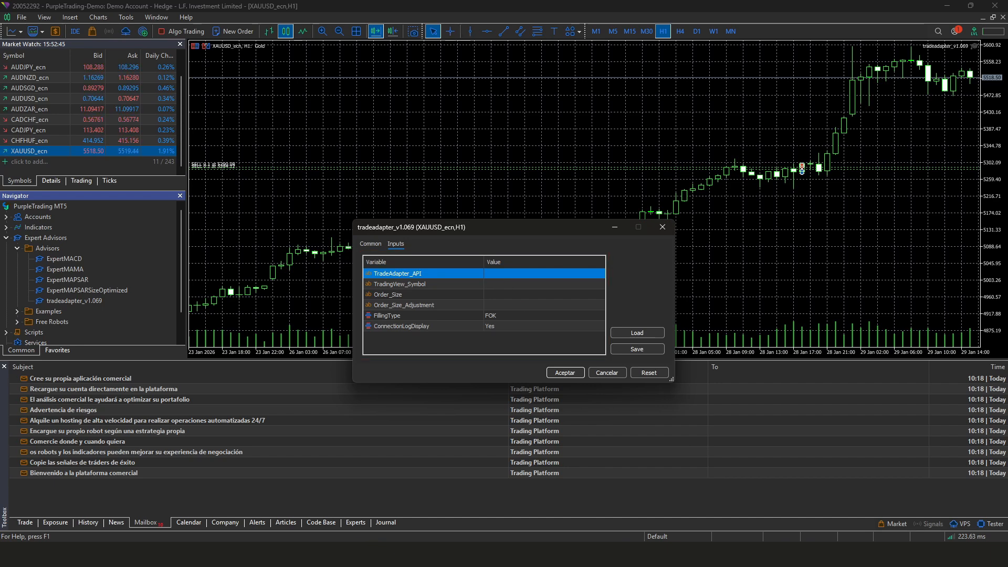
{"action": "key", "text": "alt+Tab"}
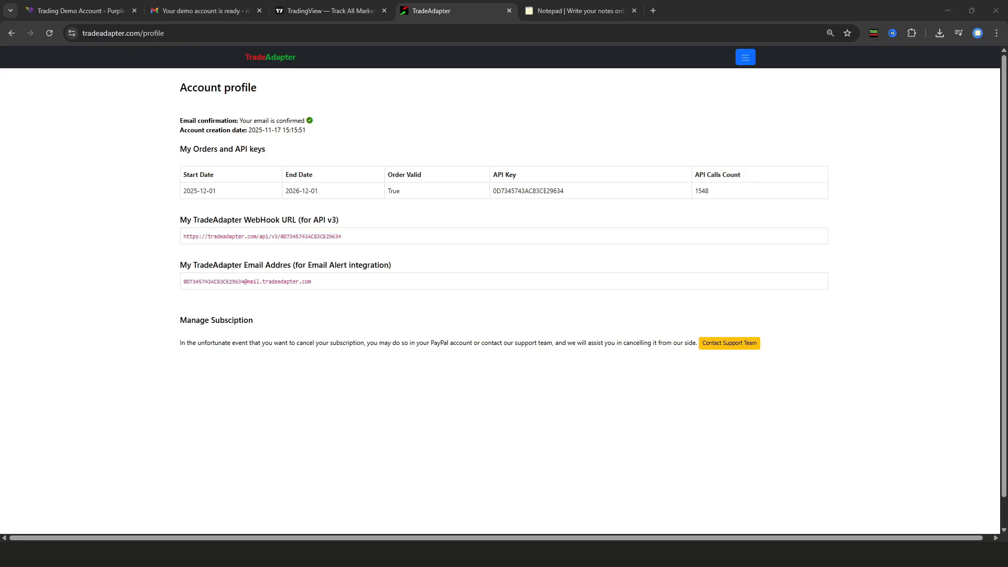
{"action": "left_click_drag", "start_coordinate": [597, 196], "coordinate": [495, 193]}
{"action": "key", "text": "ctrl+c"}
{"action": "key", "text": "alt+Tab"}
{"action": "key", "text": "ctrl+v"}
{"action": "key", "text": "Down"}
{"action": "type", "text": "XAUU"}
{"action": "type", "text": "SD"}
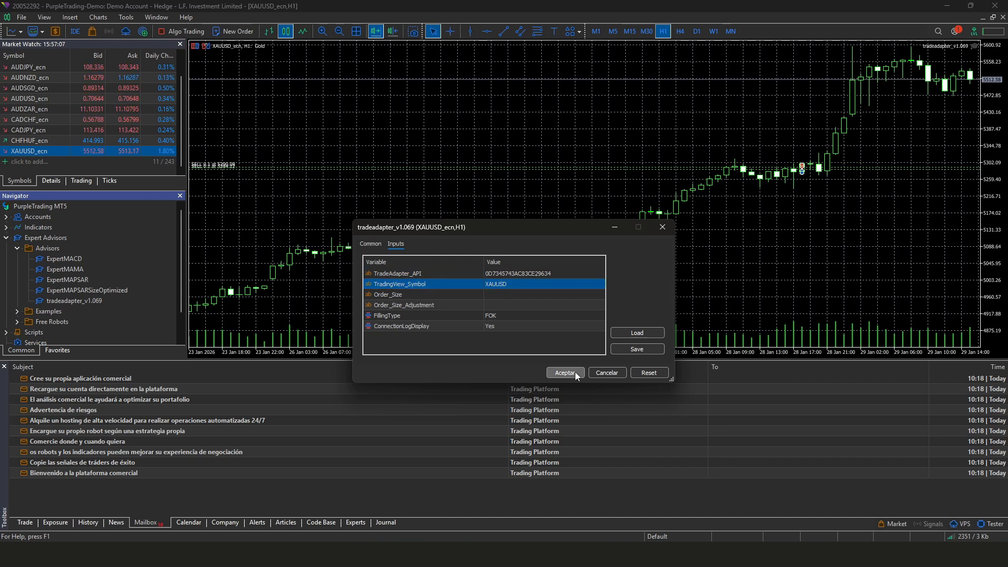
{"action": "left_click", "coordinate": [576, 374]}
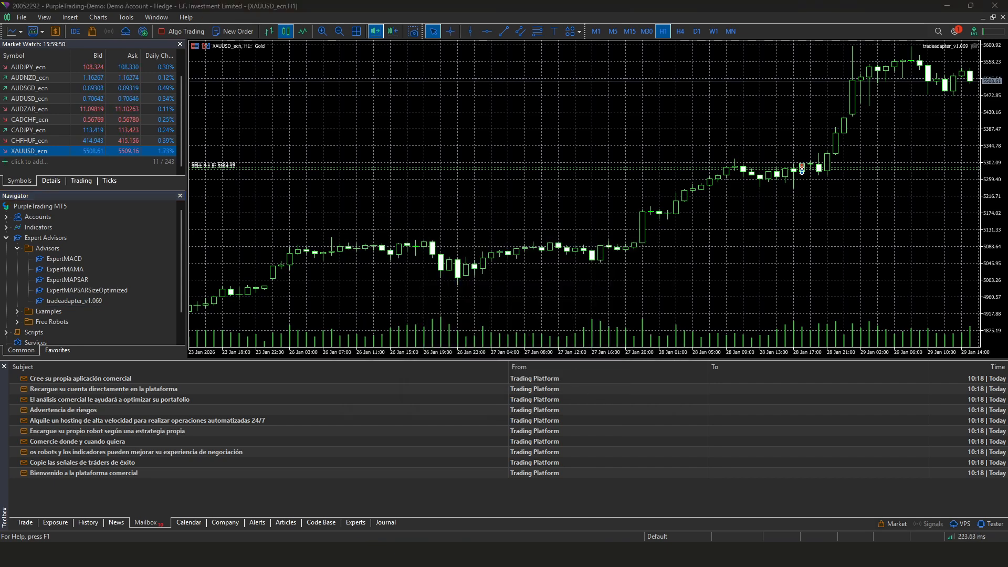
In the Expert Advisors options, tick Allow algorithmic trading and Allow WebRequest for listed URLs
{"action": "left_click", "coordinate": [126, 18]}
{"action": "left_click", "coordinate": [157, 137]}
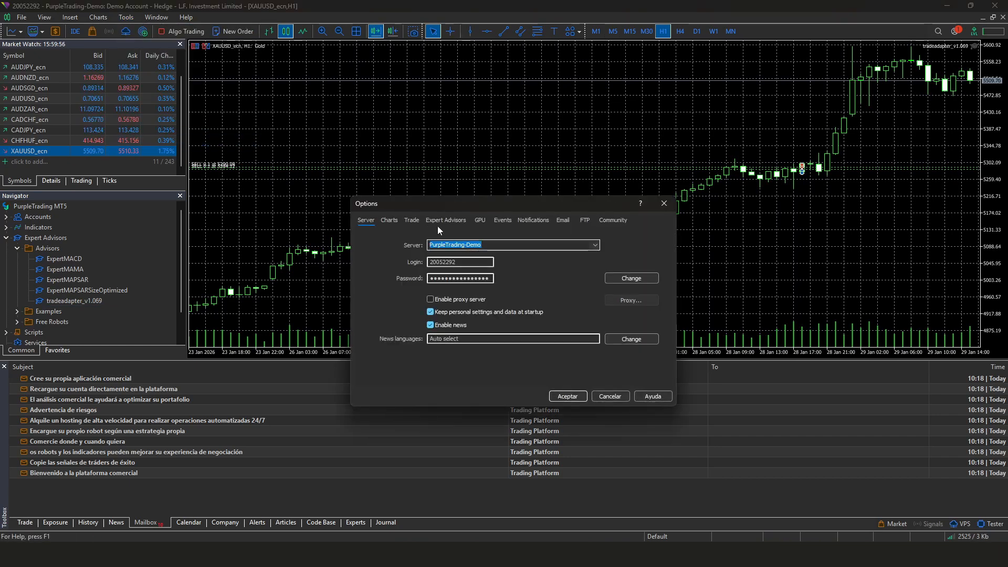
{"action": "left_click", "coordinate": [461, 223]}
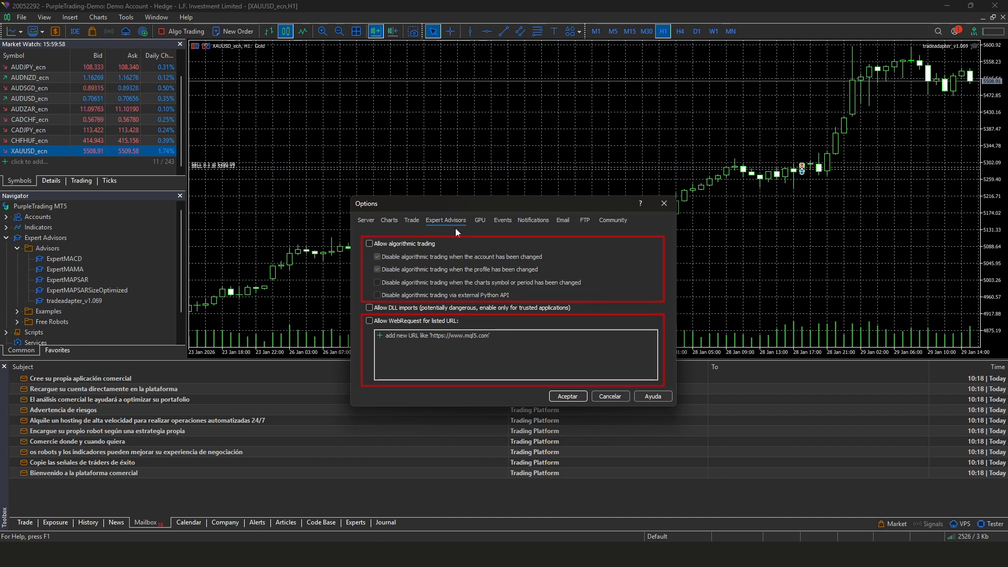
{"action": "left_click", "coordinate": [423, 245]}
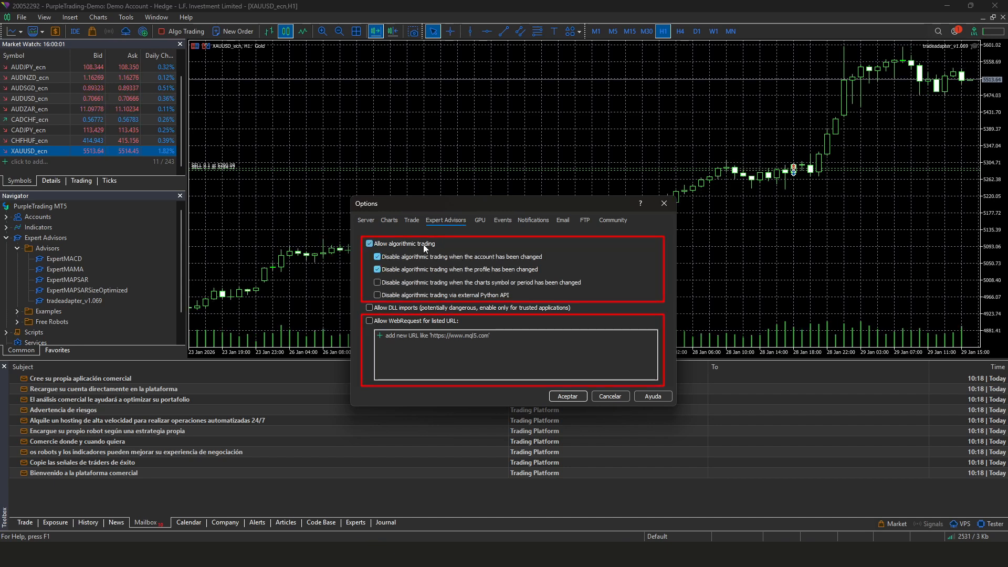
{"action": "left_click", "coordinate": [425, 321]}
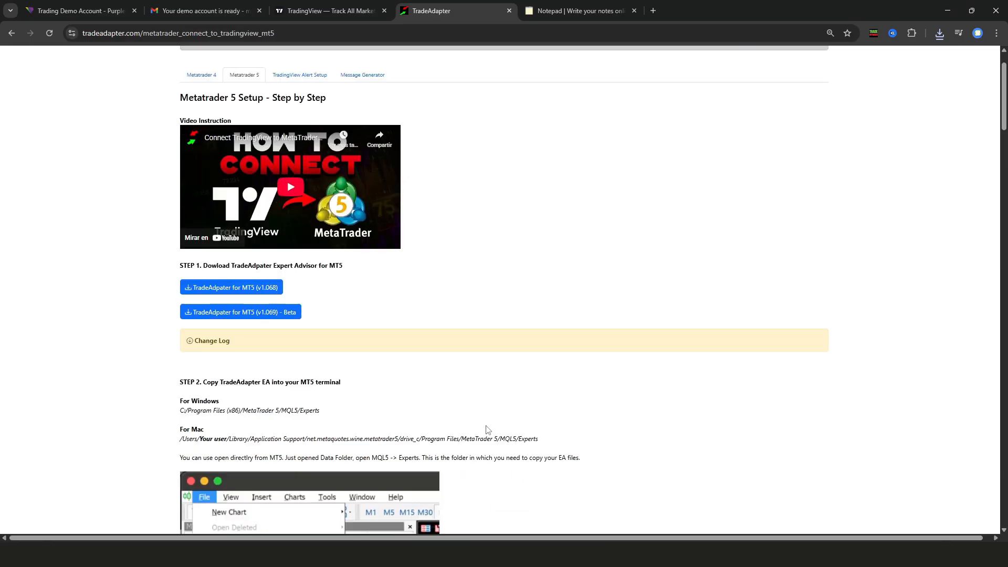
{"action": "scroll", "coordinate": [486, 425], "scroll_direction": "down", "scroll_amount": 20}
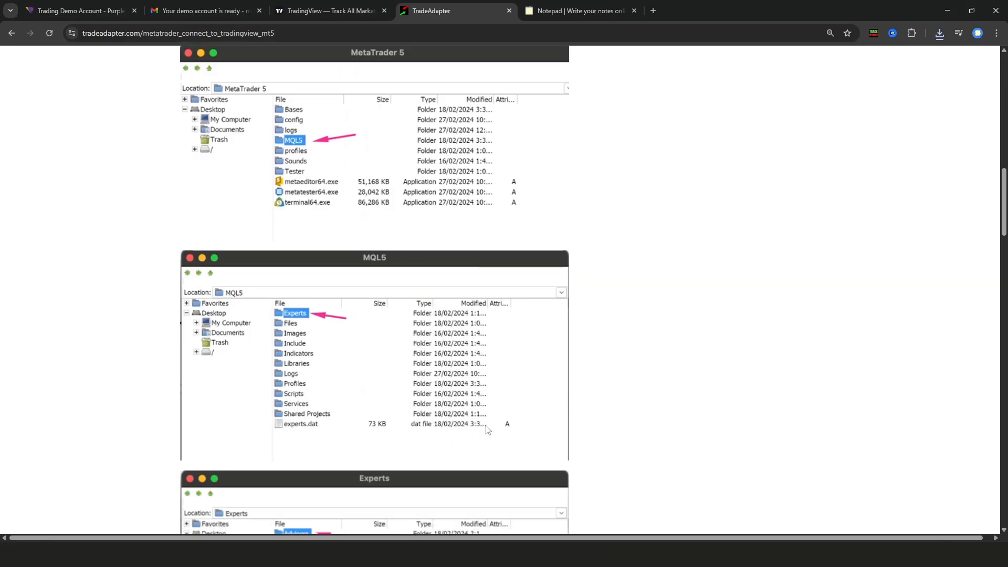
{"action": "scroll", "coordinate": [303, 323], "scroll_direction": "up", "scroll_amount": 5}
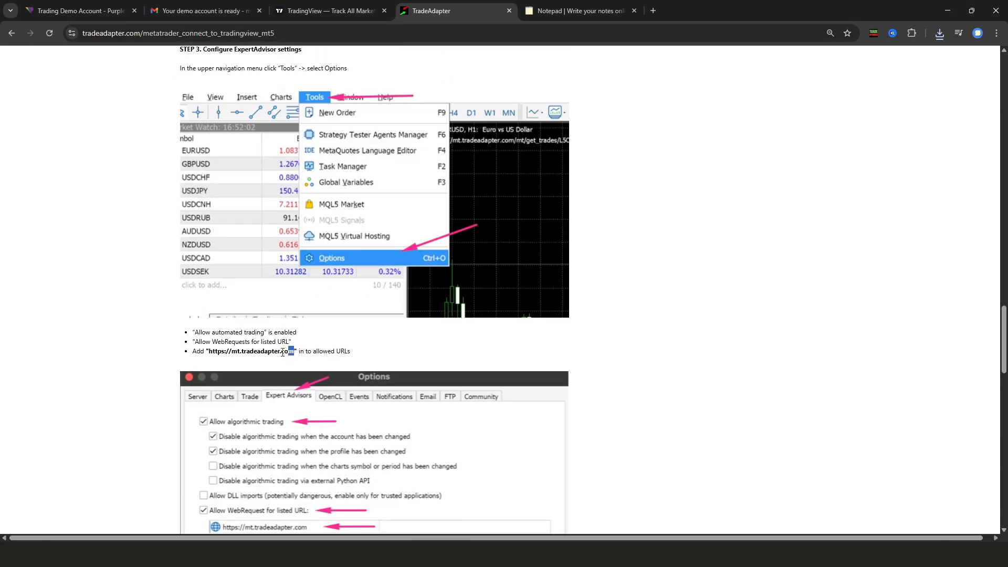
{"action": "left_click_drag", "start_coordinate": [283, 353], "coordinate": [212, 356]}
{"action": "key", "text": "alt+Tab"}
{"action": "key", "text": "ctrl+v"}
{"action": "left_click", "coordinate": [580, 397]}
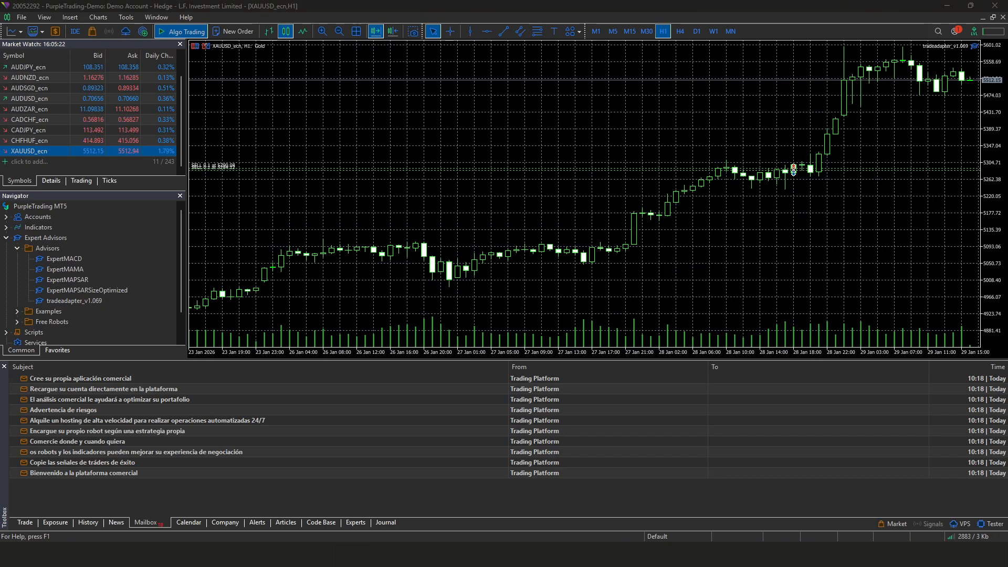
Confirm the TradingView chart uses the FOREXCOM XAUUSD gold symbol
{"action": "key", "text": "alt+Tab"}
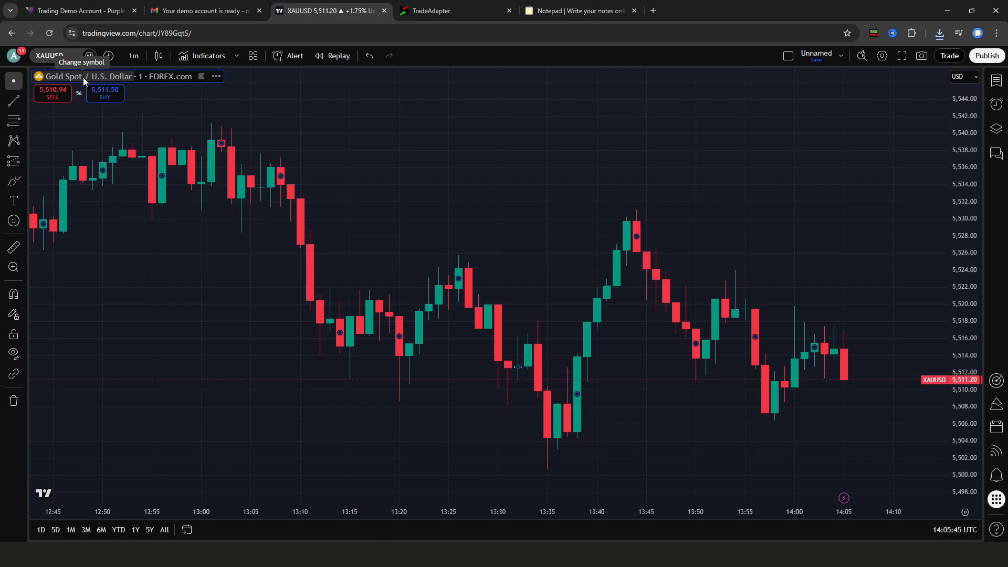
{"action": "left_click", "coordinate": [83, 77]}
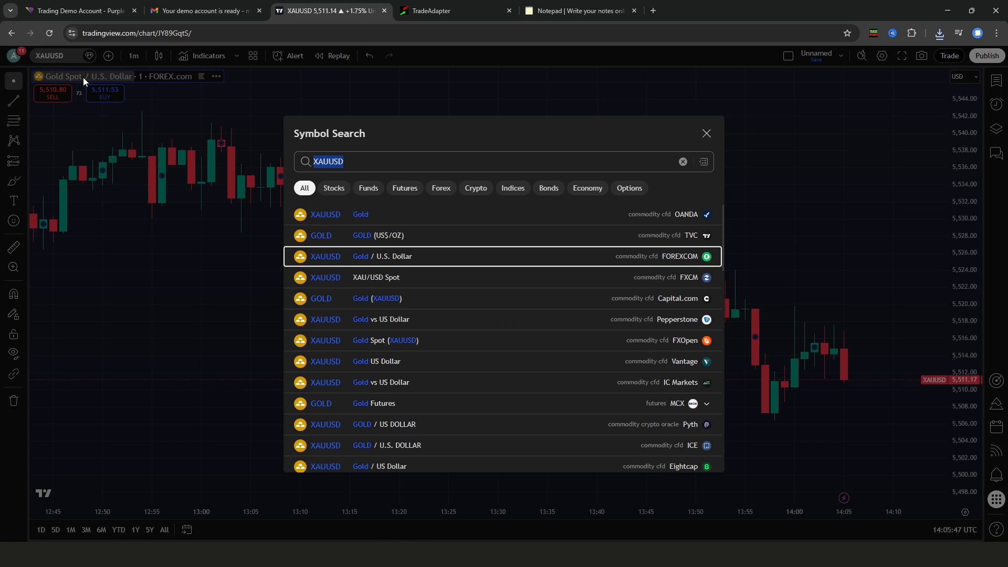
{"action": "left_click", "coordinate": [531, 255]}
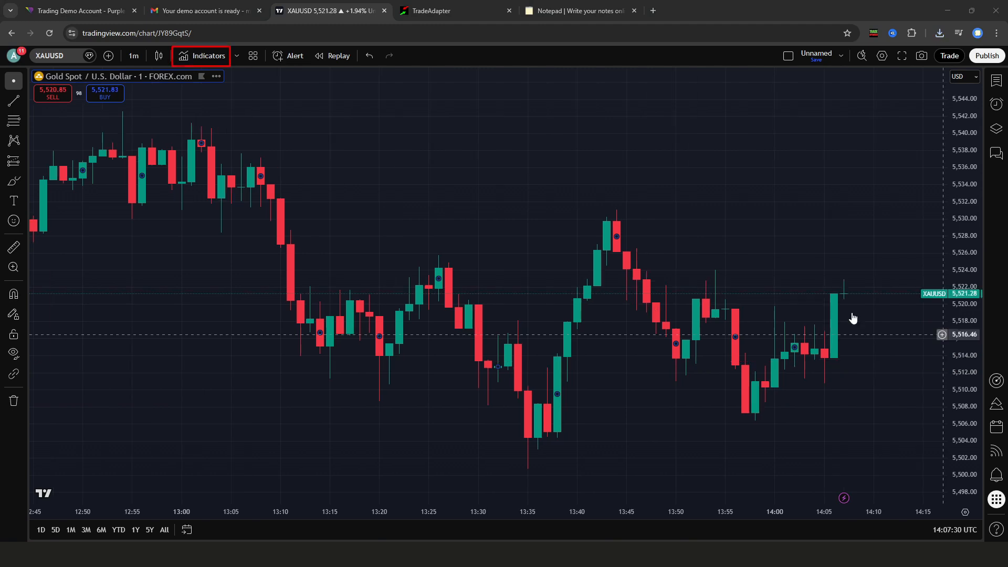
Search 'Ut bot alerts' and add the UT Bot Alerts indicator to the chart
{"action": "left_click", "coordinate": [215, 58]}
{"action": "type", "text": "Ut bot "}
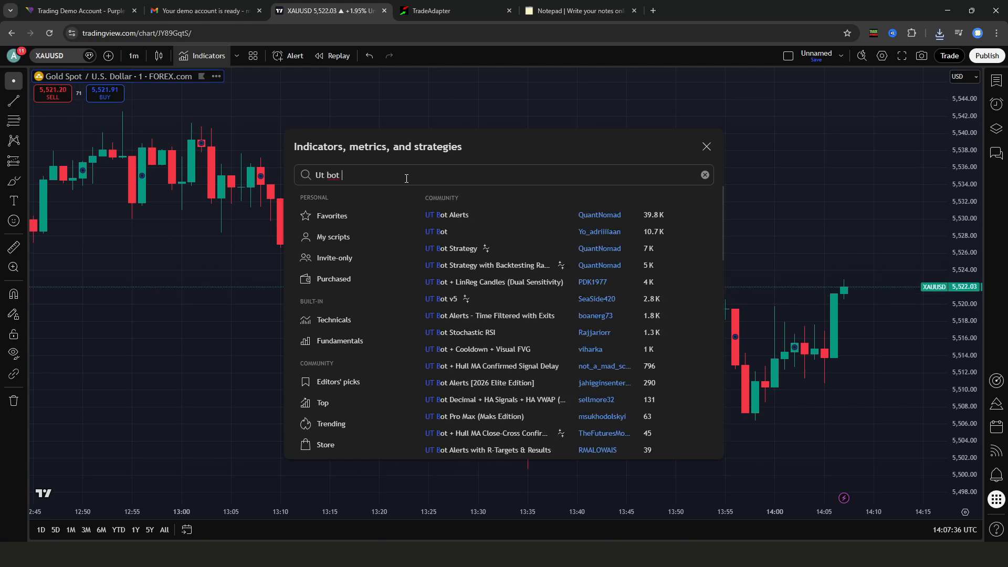
{"action": "type", "text": "alerts"}
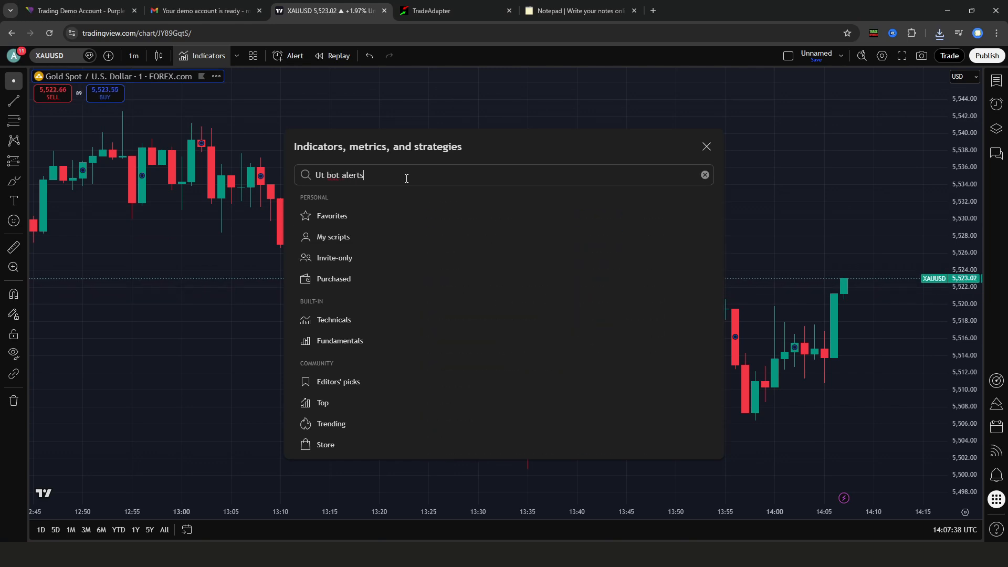
{"action": "left_click", "coordinate": [493, 215]}
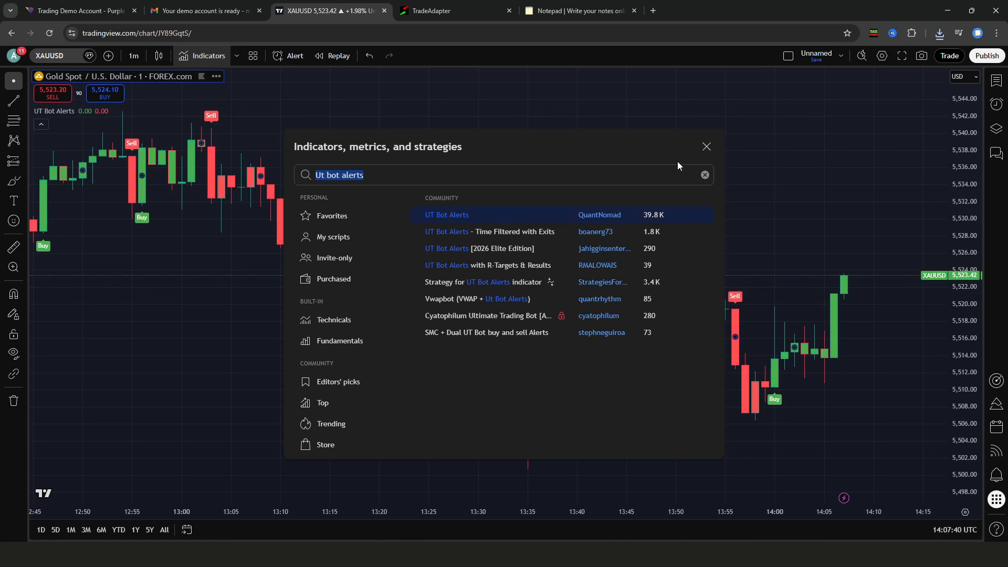
{"action": "left_click", "coordinate": [705, 150]}
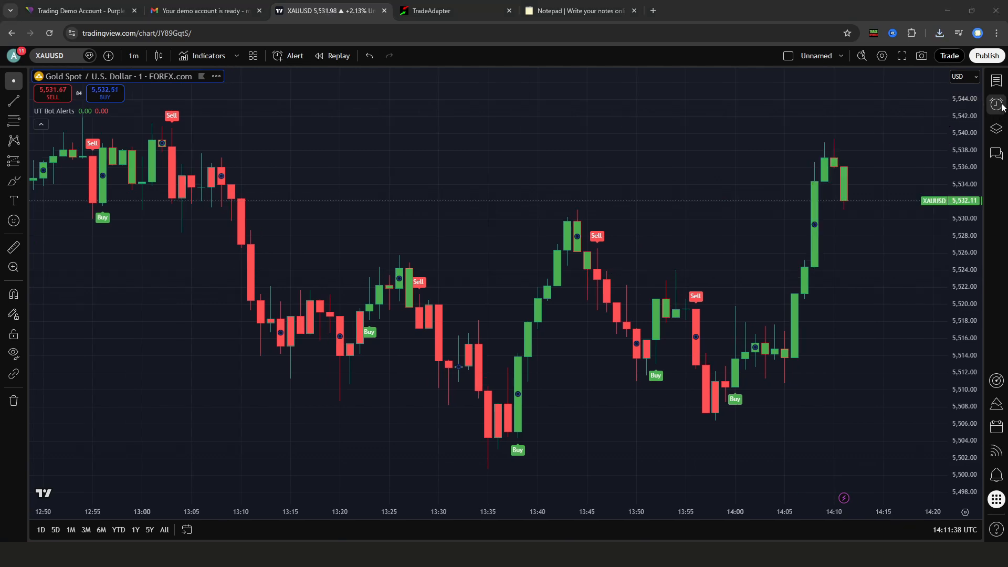
Start a new XAUUSD alert with condition UT Bot Alerts (1, 10) / UT Long
{"action": "left_click", "coordinate": [996, 103]}
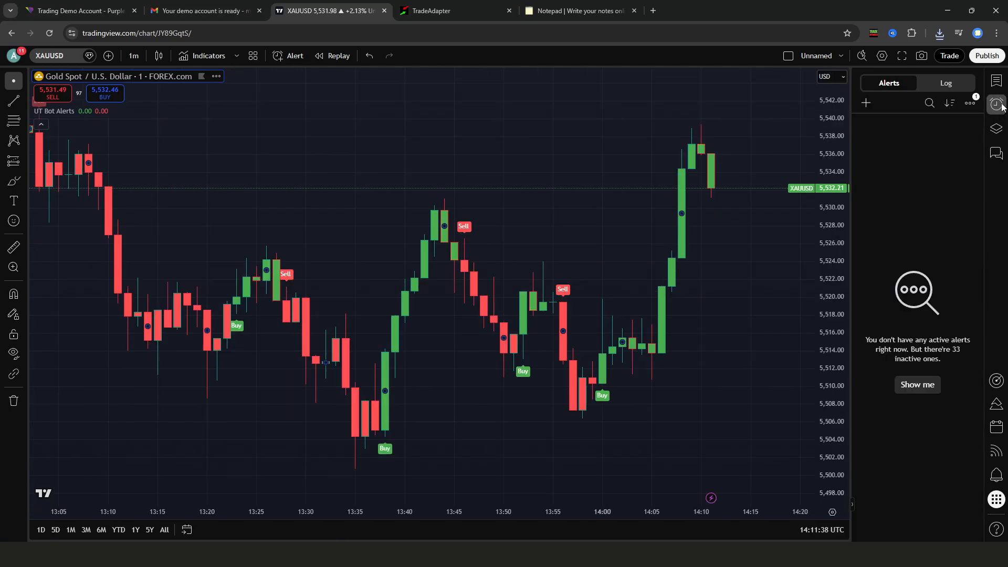
{"action": "left_click", "coordinate": [870, 104]}
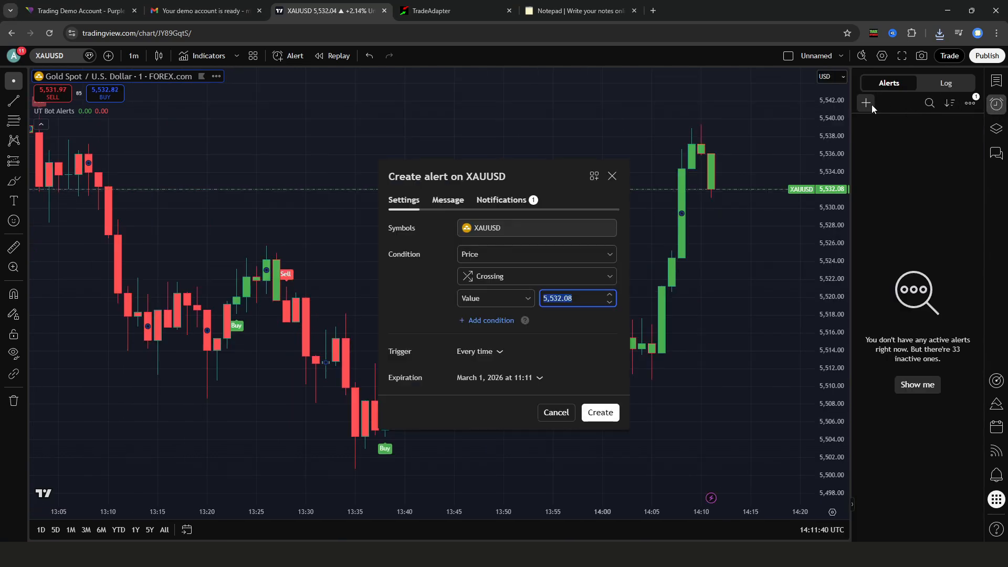
{"action": "left_click", "coordinate": [613, 256]}
{"action": "left_click", "coordinate": [577, 284]}
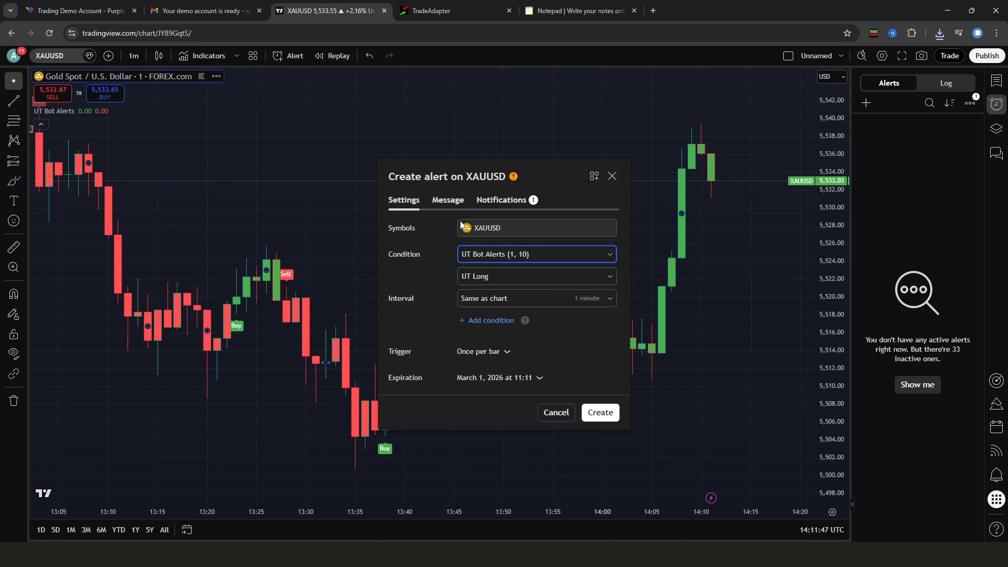
Name the alert PURPLE-BUY in its Message settings
{"action": "left_click", "coordinate": [455, 206]}
{"action": "left_click", "coordinate": [465, 238]}
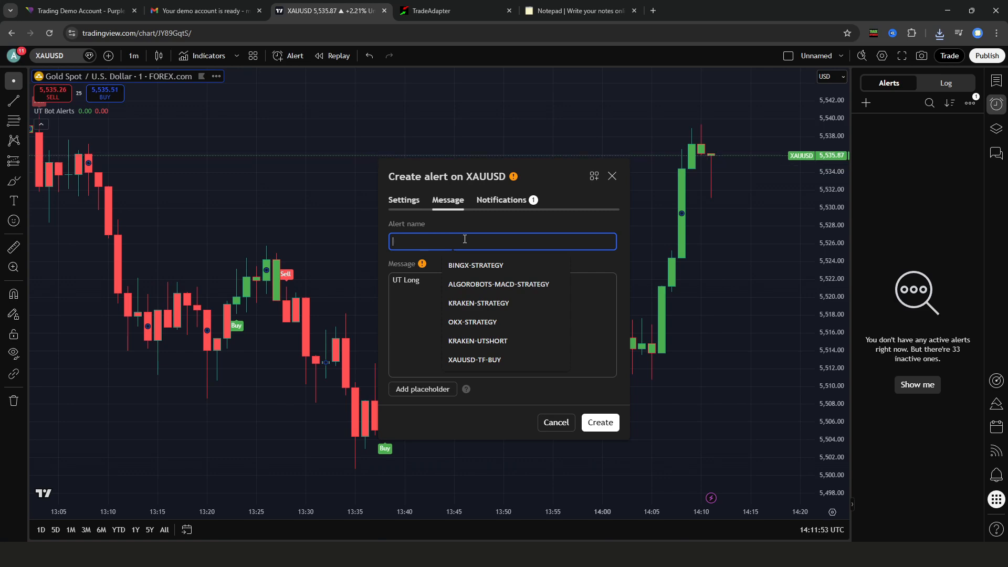
{"action": "type", "text": "PURPLE"}
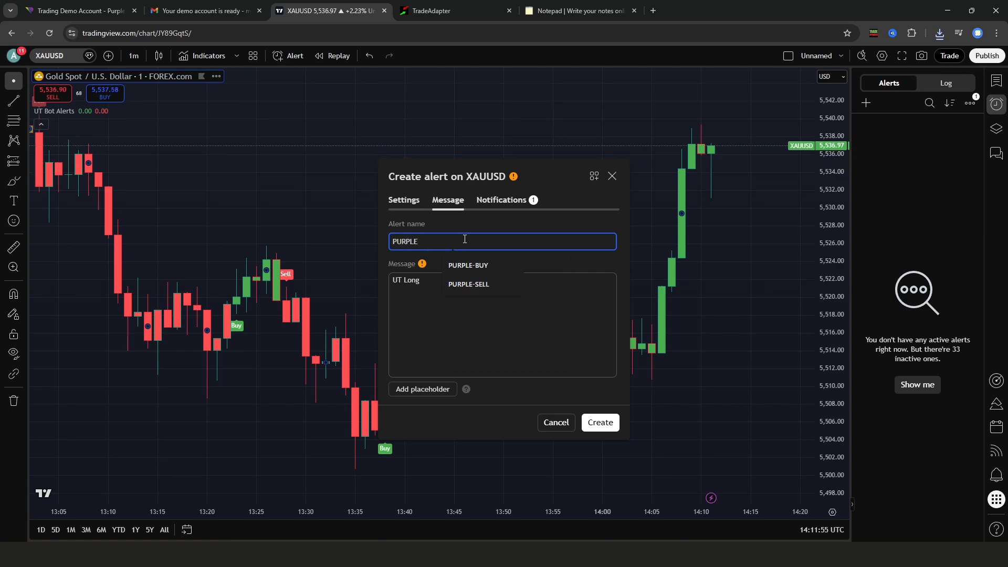
{"action": "type", "text": "-BUY"}
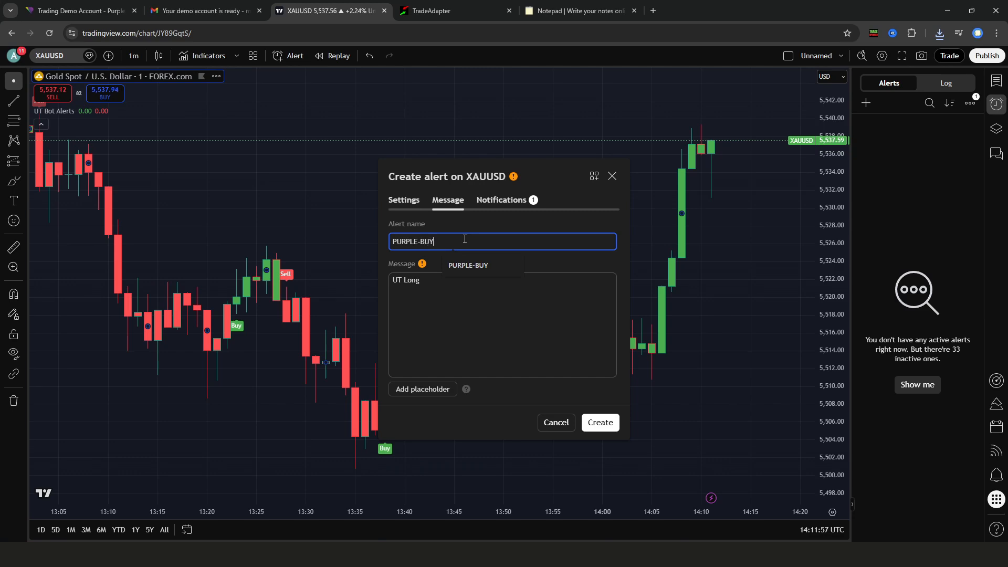
{"action": "left_click", "coordinate": [445, 18]}
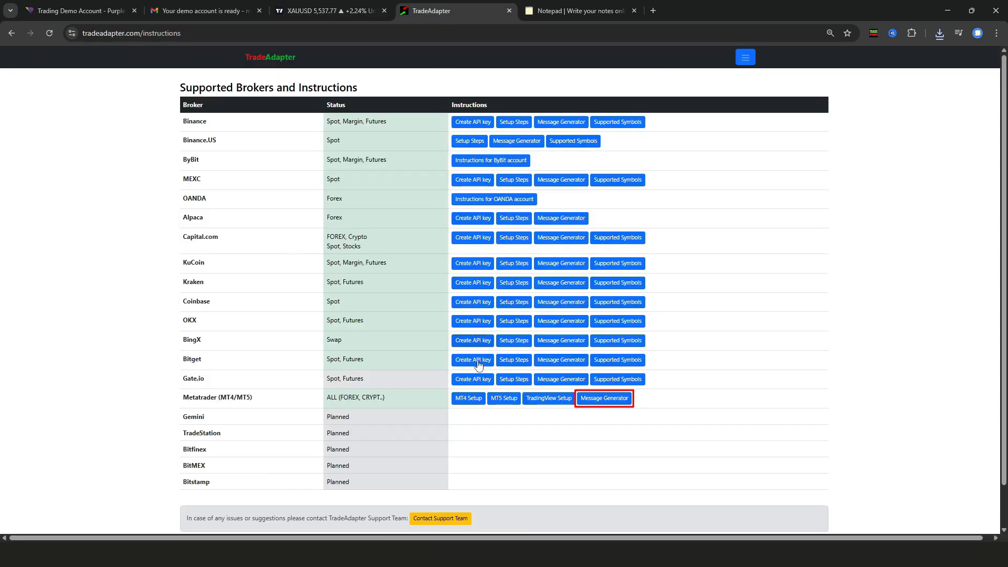
Generate a For Indicator market BUY message with the MT5 account number and 0.1 lots
{"action": "left_click", "coordinate": [620, 402]}
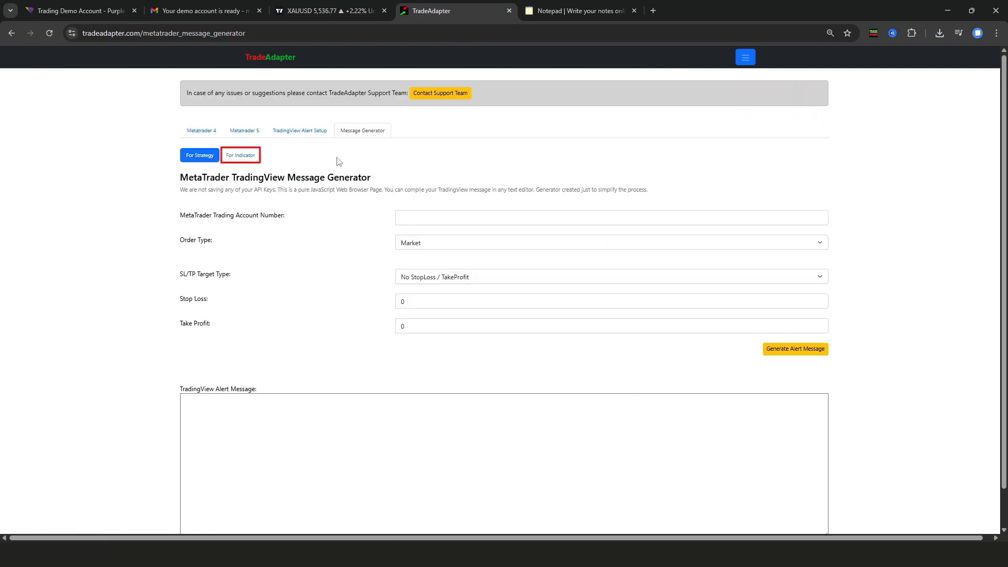
{"action": "left_click", "coordinate": [256, 157]}
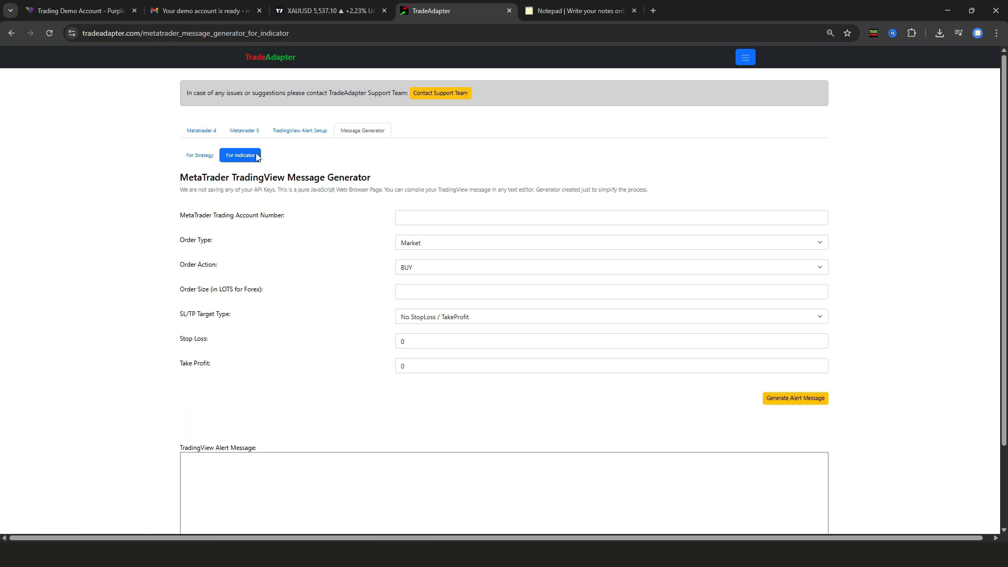
{"action": "left_click", "coordinate": [454, 220]}
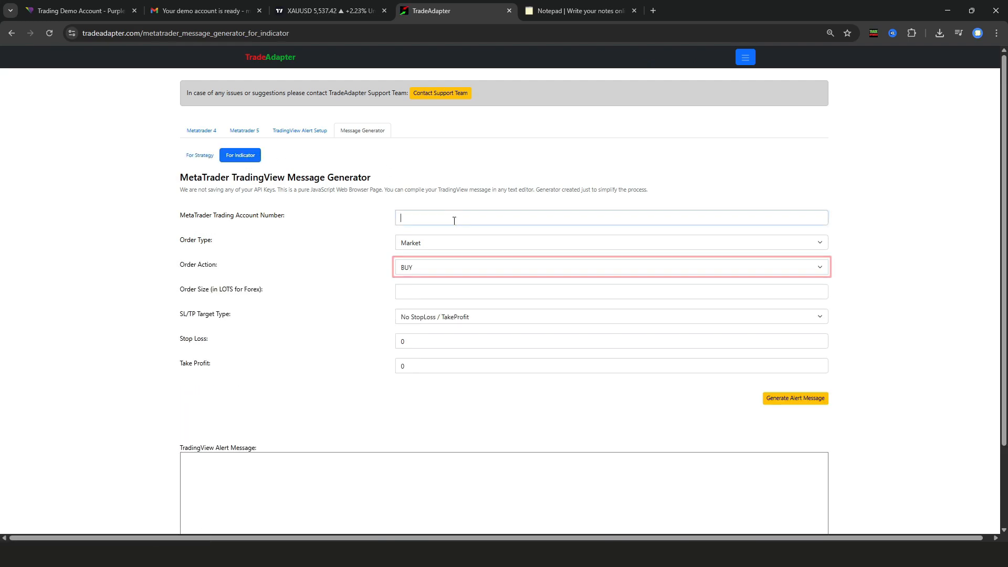
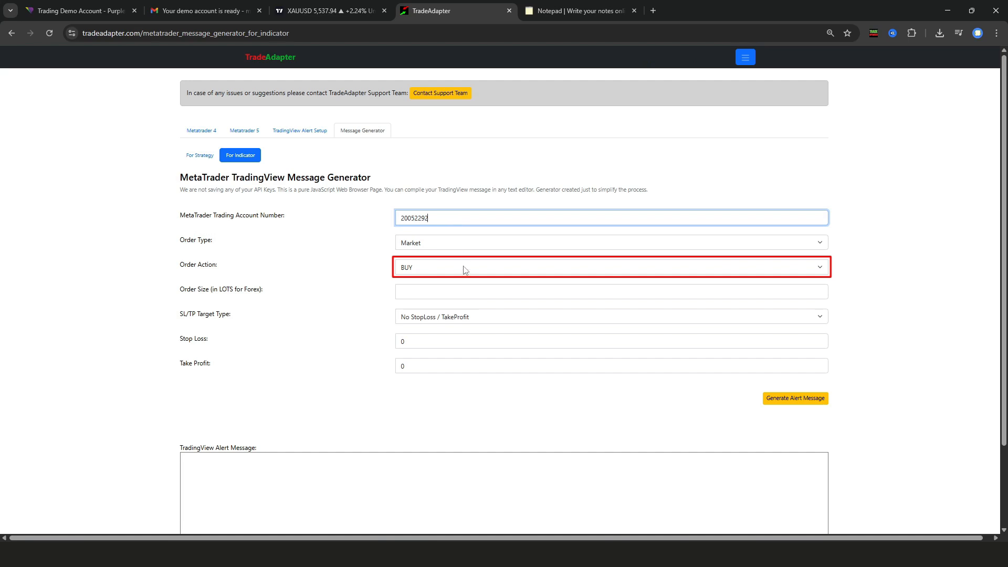
{"action": "left_click", "coordinate": [472, 290]}
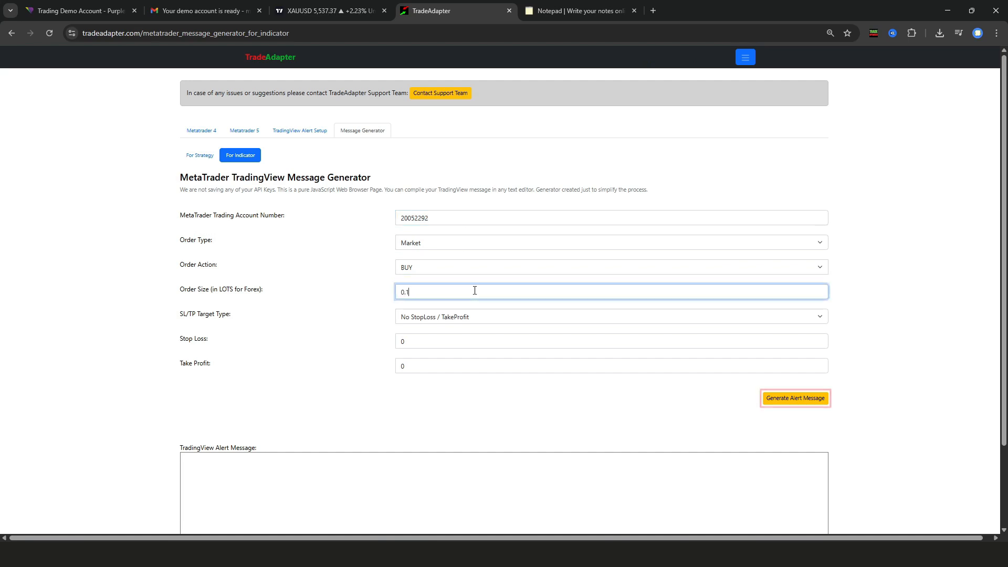
{"action": "left_click", "coordinate": [795, 402]}
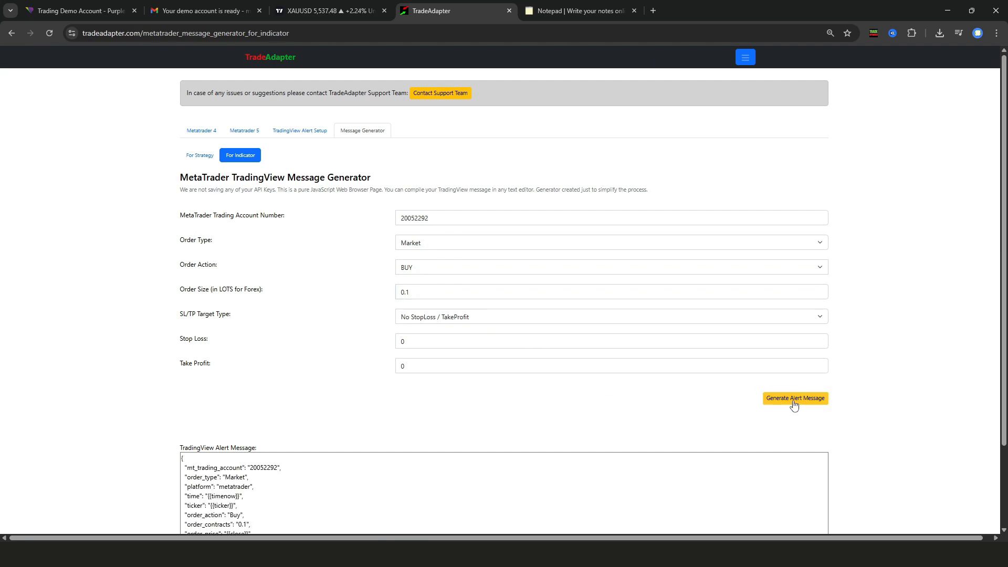
Select the generated message and bring it to the TradingView alert's Message box
{"action": "left_click", "coordinate": [613, 493]}
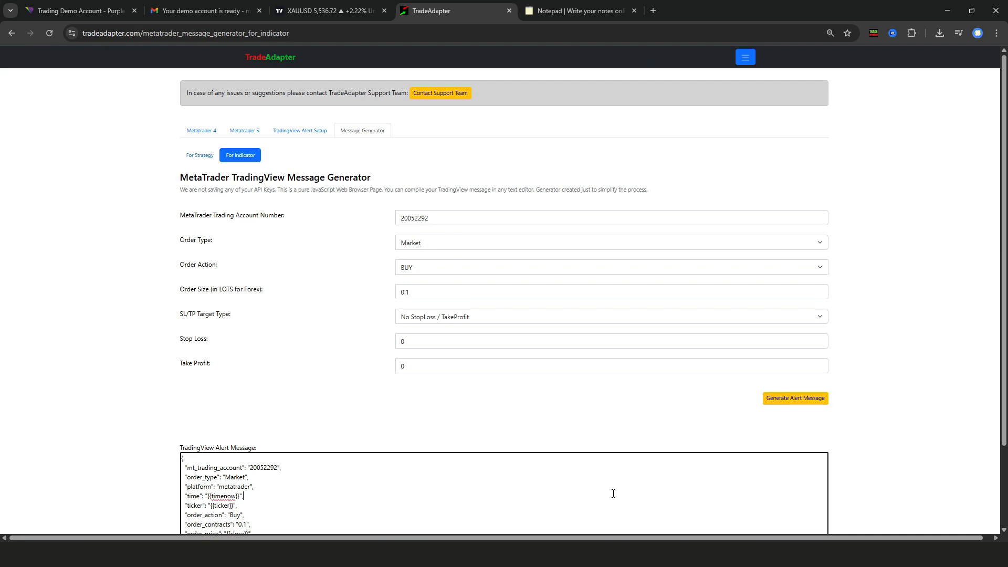
{"action": "key", "text": "ctrl+a"}
{"action": "key", "text": "ctrl+c"}
{"action": "left_click", "coordinate": [315, 10]}
{"action": "left_click", "coordinate": [505, 314]}
Replace the alert message with the generated BUY JSON, check the webhook, and create PURPLE-BUY
{"action": "key", "text": "ctrl+a"}
{"action": "key", "text": "ctrl+v"}
{"action": "left_click", "coordinate": [508, 202]}
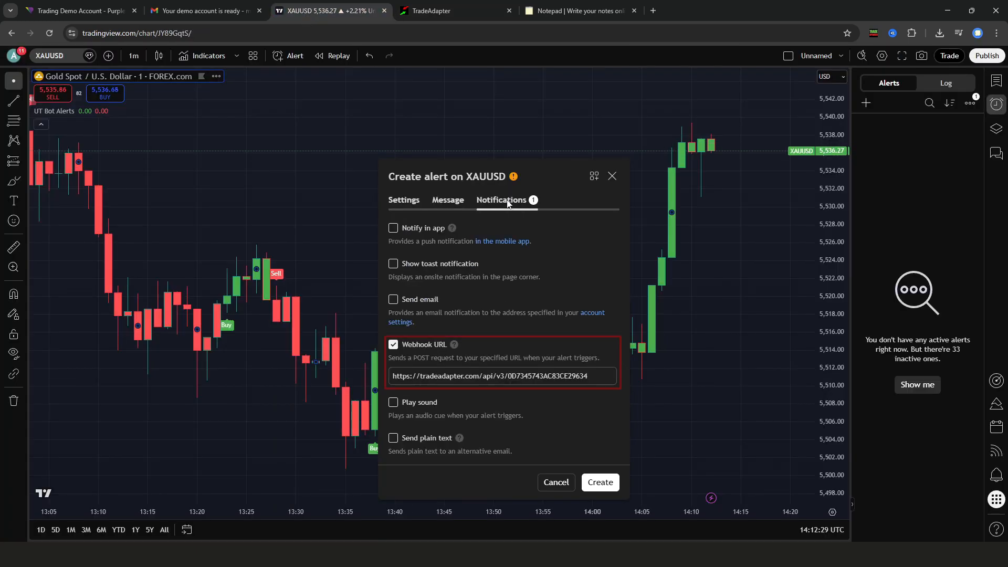
{"action": "left_click", "coordinate": [596, 374]}
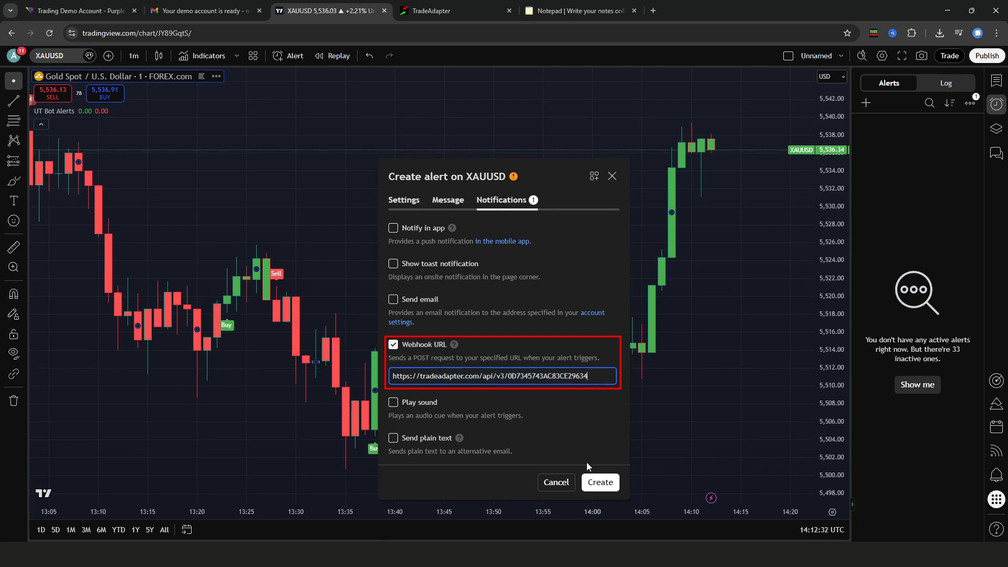
{"action": "left_click", "coordinate": [600, 482]}
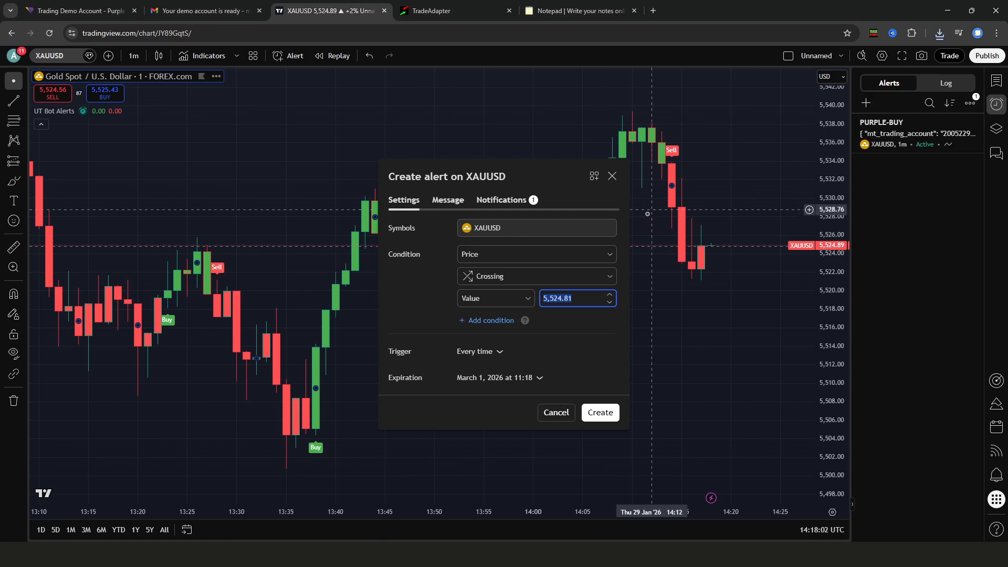
Set up a second alert on UT Bot Alerts' UT Short signal named PURPLE-SELL
{"action": "left_click", "coordinate": [565, 253]}
{"action": "left_click", "coordinate": [563, 285]}
{"action": "left_click", "coordinate": [563, 275]}
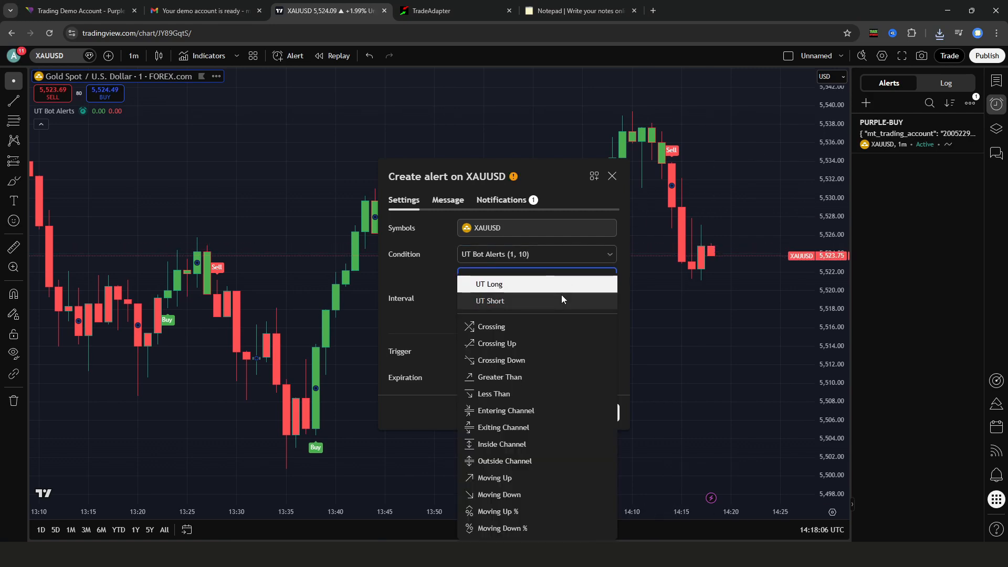
{"action": "left_click", "coordinate": [562, 297]}
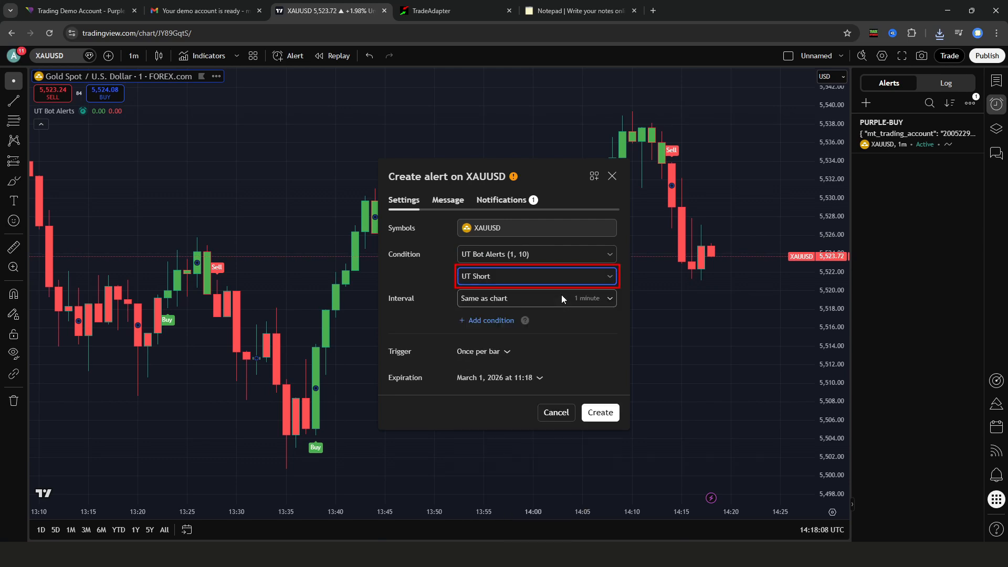
{"action": "left_click", "coordinate": [460, 202]}
{"action": "left_click", "coordinate": [488, 240]}
{"action": "type", "text": "pu"}
{"action": "left_click", "coordinate": [480, 285]}
Generate and copy the Sell alert message in TradeAdapter's message generator
{"action": "key", "text": "ctrl+Tab"}
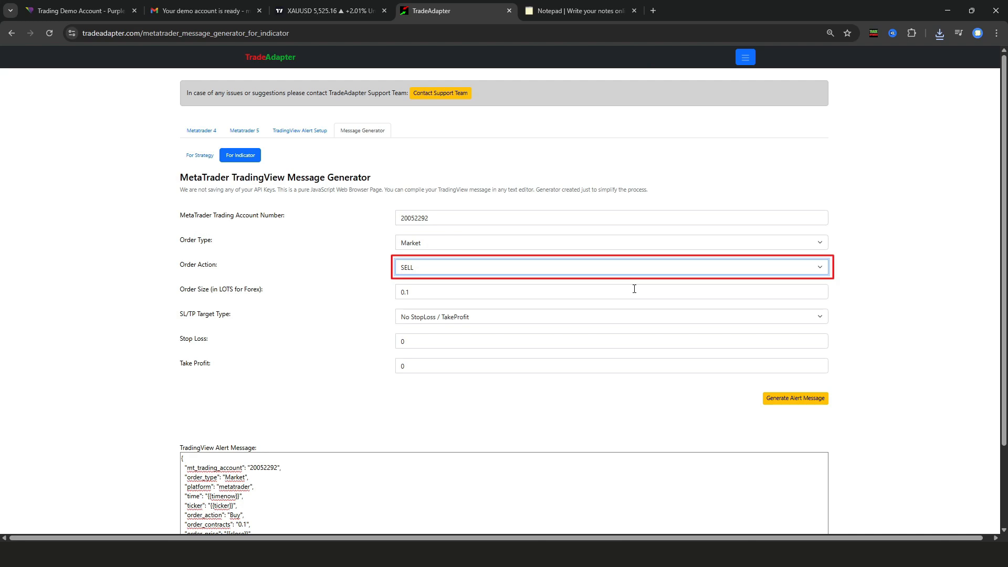
{"action": "left_click", "coordinate": [788, 404]}
{"action": "left_click", "coordinate": [486, 470]}
{"action": "key", "text": "ctrl+a"}
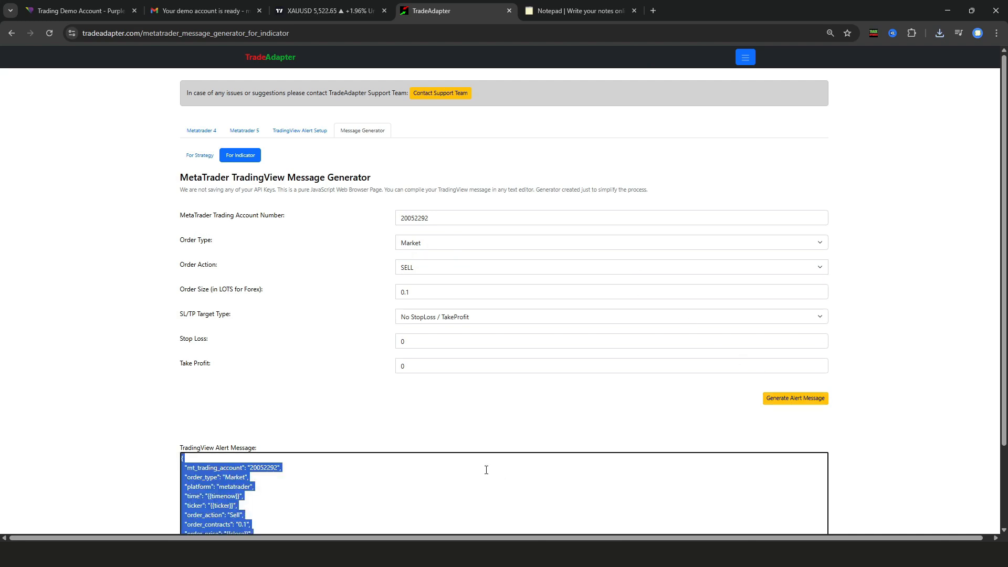
{"action": "key", "text": "ctrl+c"}
Paste the Sell message into the PURPLE-SELL alert and create it
{"action": "key", "text": "ctrl+shift+Tab"}
{"action": "left_click", "coordinate": [529, 295]}
{"action": "key", "text": "ctrl+a"}
{"action": "key", "text": "ctrl+v"}
{"action": "left_click", "coordinate": [501, 200]}
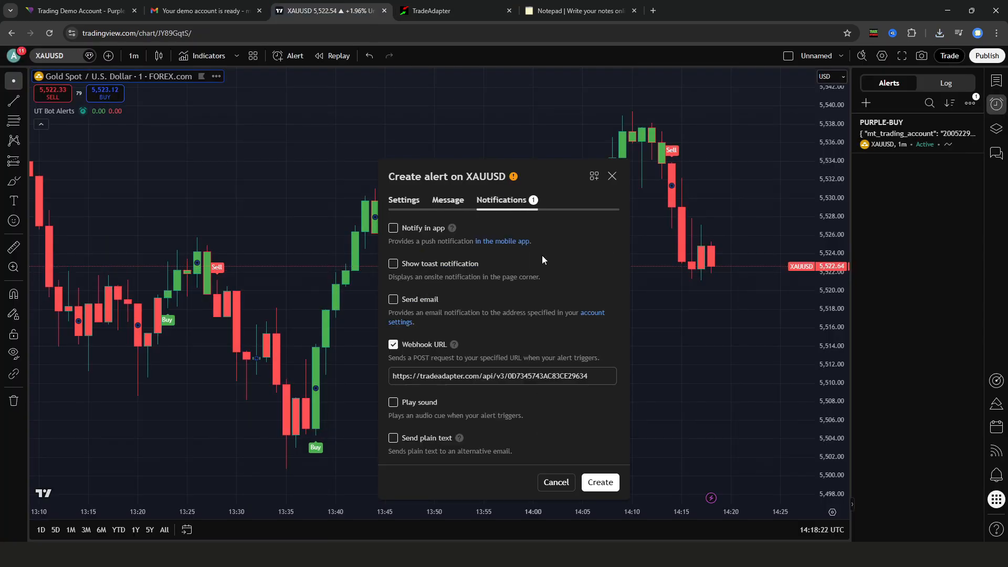
{"action": "left_click", "coordinate": [600, 482]}
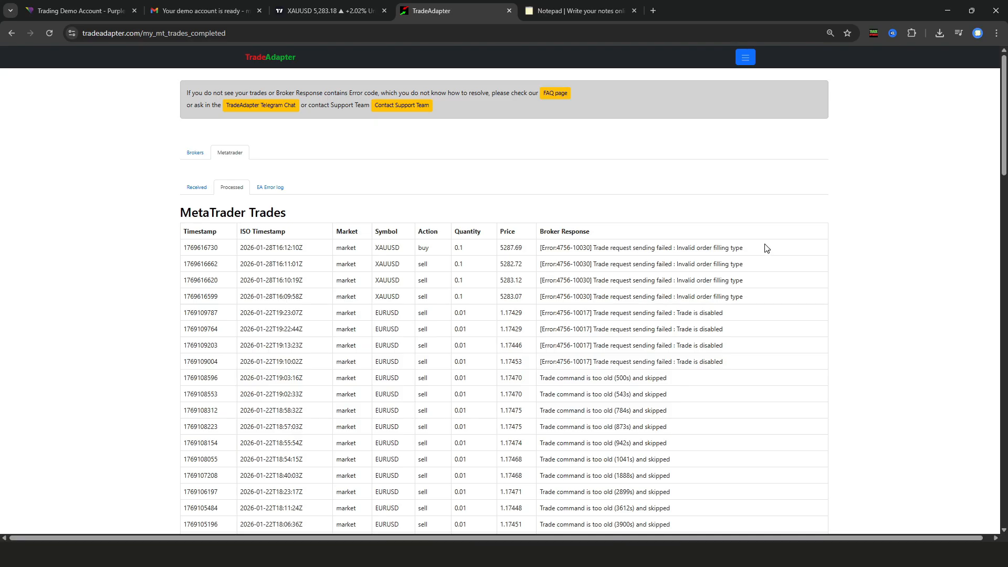
Copy the first trade's filling-type error and find the FAQ article for Error 4756-10030, which advises IOC
{"action": "left_click_drag", "start_coordinate": [745, 248], "coordinate": [544, 256]}
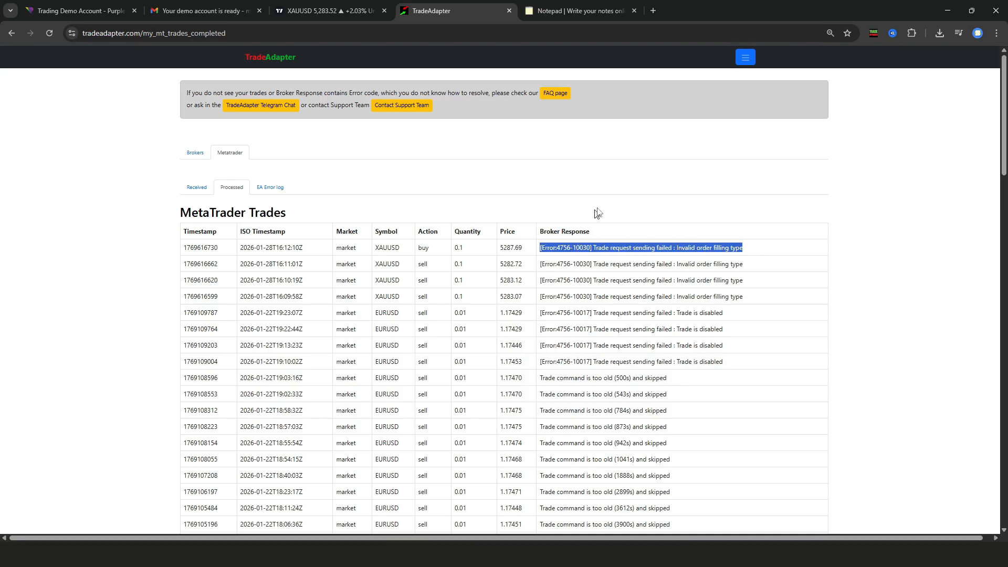
{"action": "left_click", "coordinate": [745, 58]}
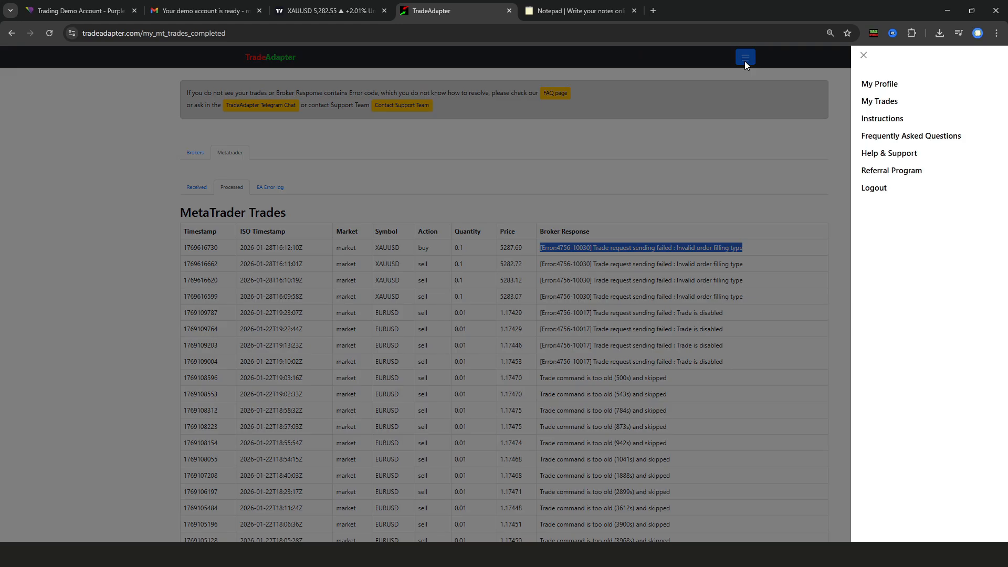
{"action": "left_click", "coordinate": [936, 140]}
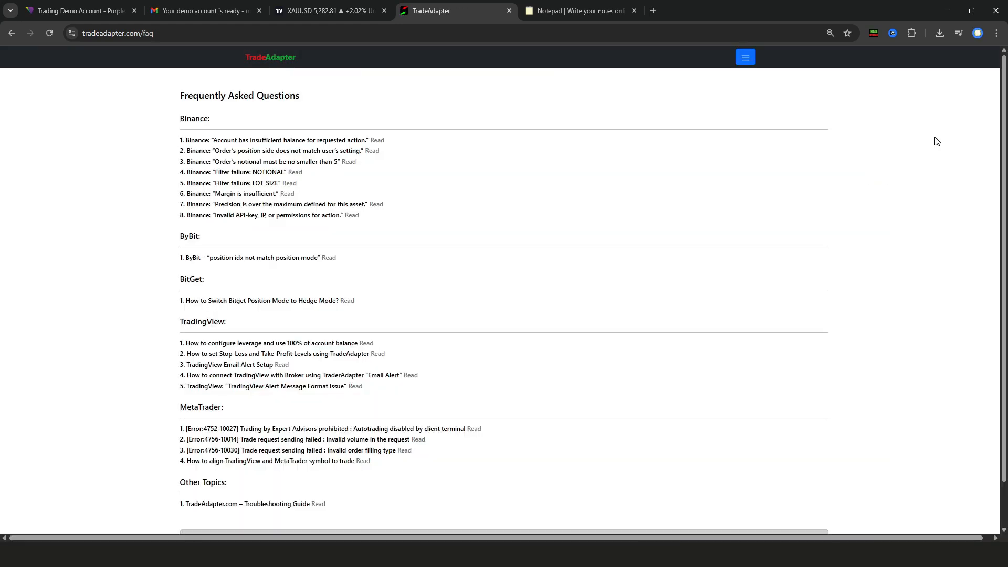
{"action": "key", "text": "ctrl+f"}
{"action": "key", "text": "ctrl+v"}
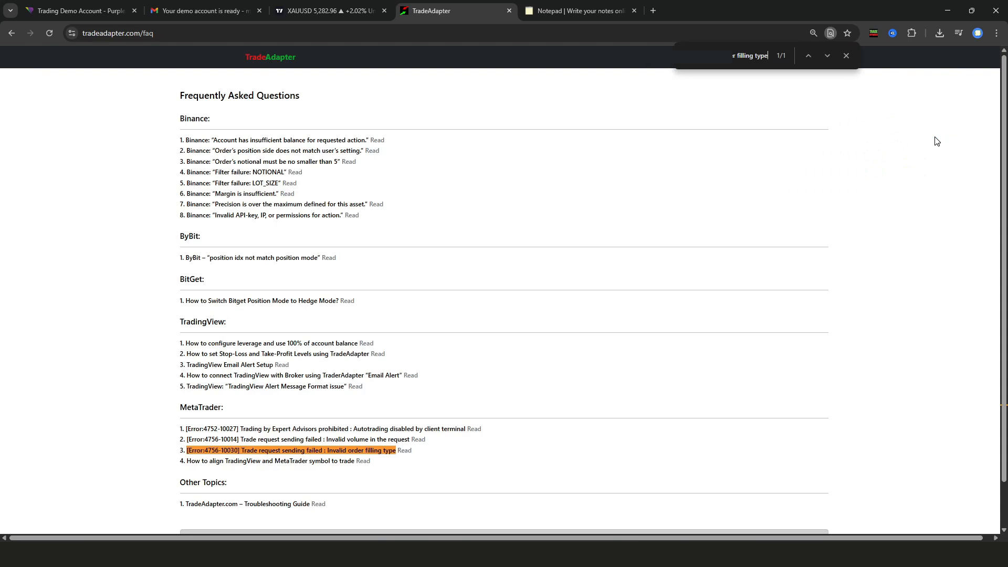
{"action": "left_click", "coordinate": [407, 452]}
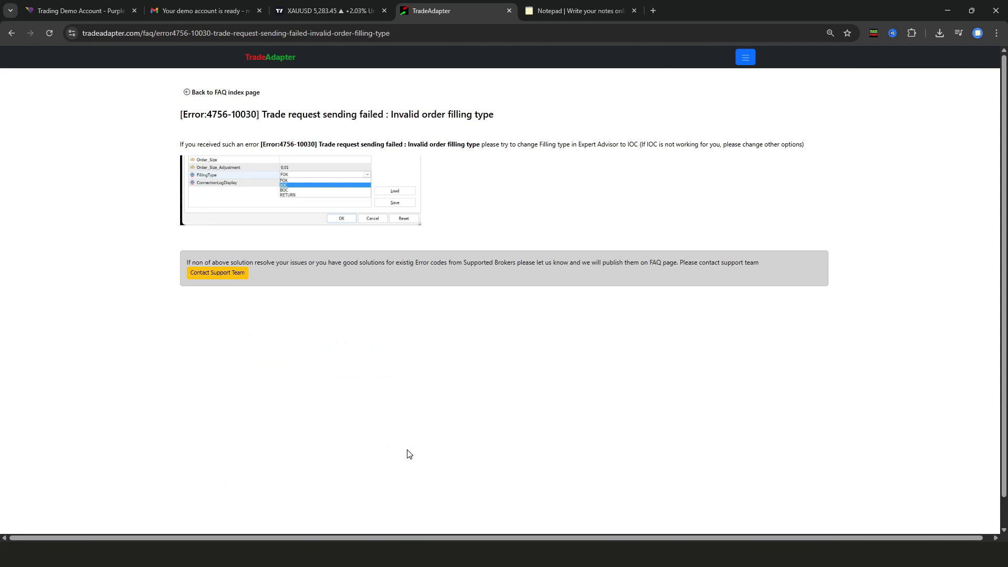
Change the tradeadapter_v1.069 EA's FillingType input from FOK to IOC and confirm with Aceptar
{"action": "key", "text": "alt+Tab"}
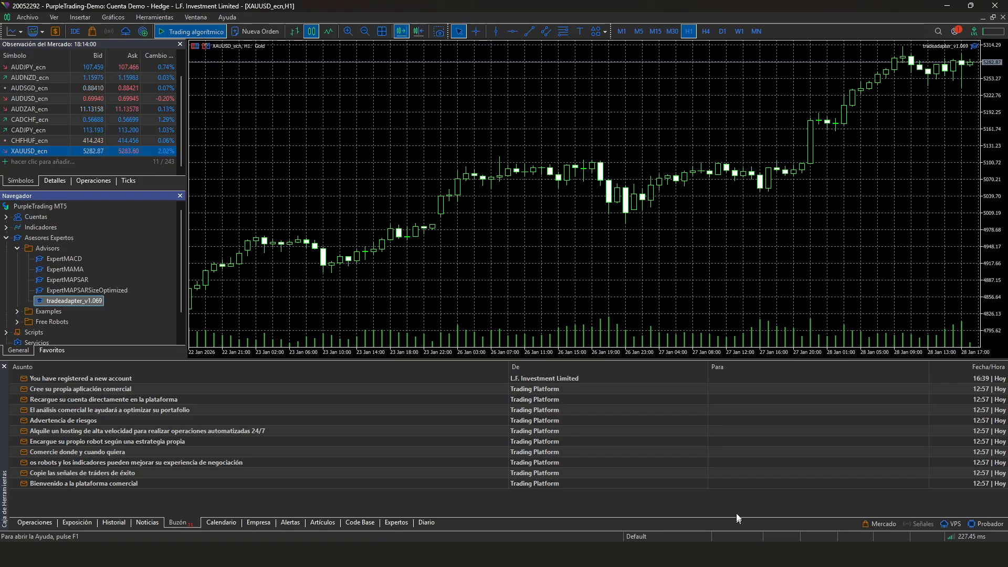
{"action": "double_click", "coordinate": [973, 49]}
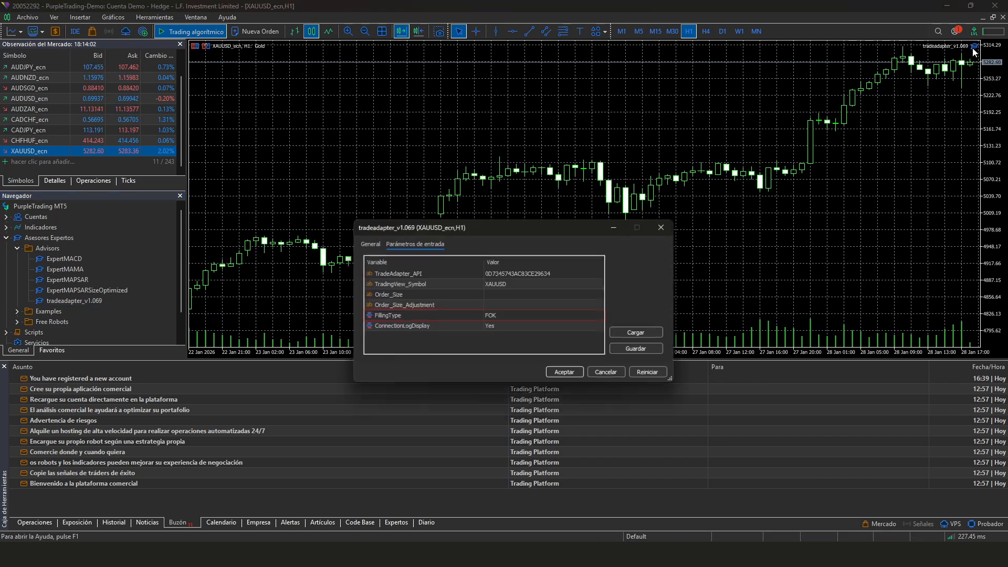
{"action": "left_click", "coordinate": [552, 316]}
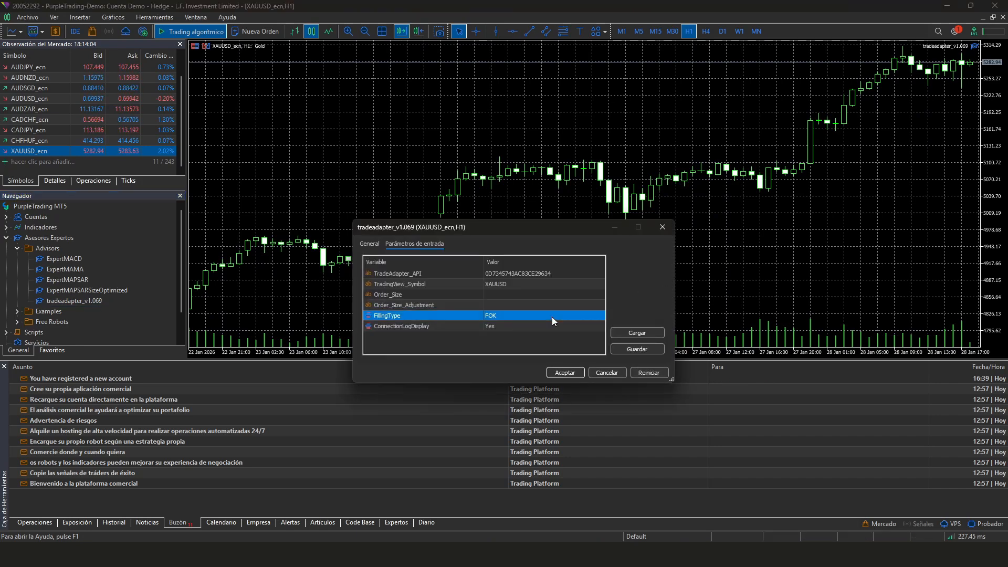
{"action": "left_click", "coordinate": [552, 317]}
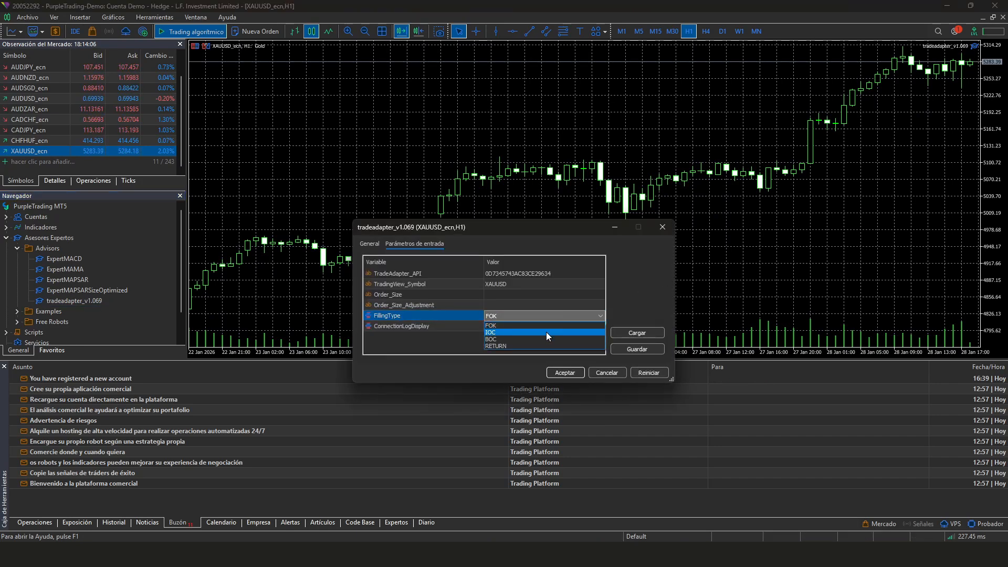
{"action": "left_click", "coordinate": [546, 332]}
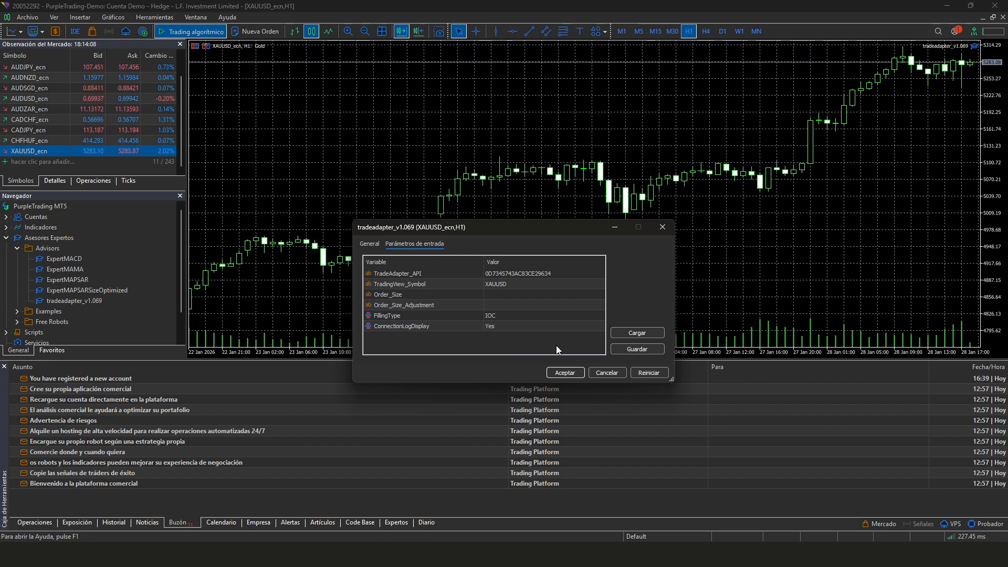
{"action": "left_click", "coordinate": [566, 373]}
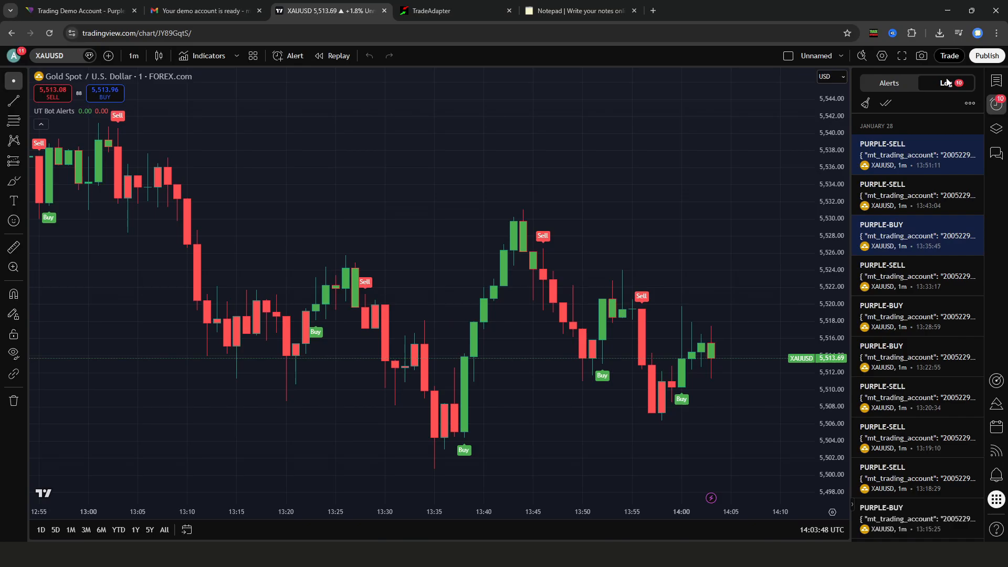
Review the logged PURPLE-BUY and PURPLE-SELL alerts and their 0.1-lot XAUUSD market-order messages
{"action": "mouse_move", "coordinate": [910, 192]}
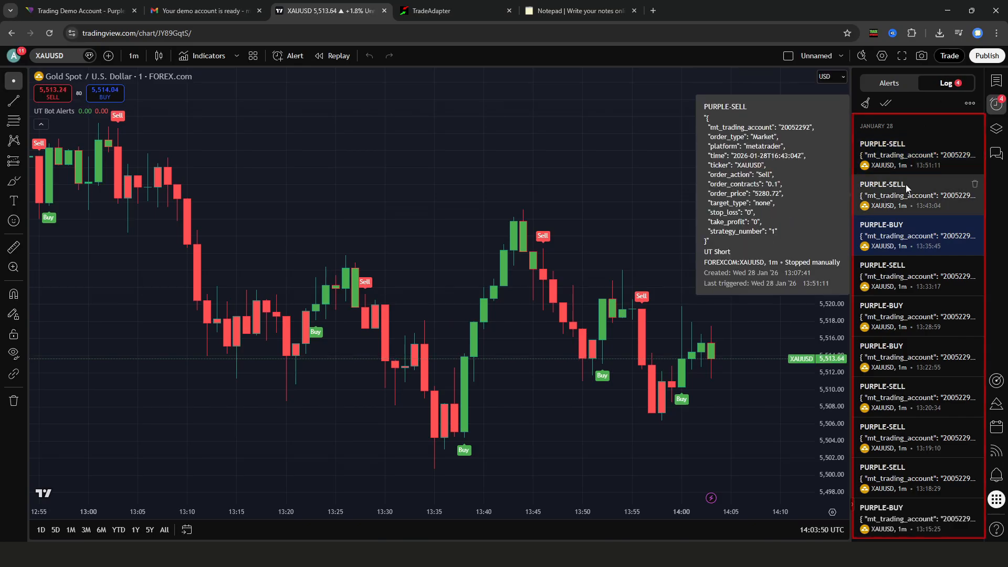
{"action": "mouse_move", "coordinate": [907, 243]}
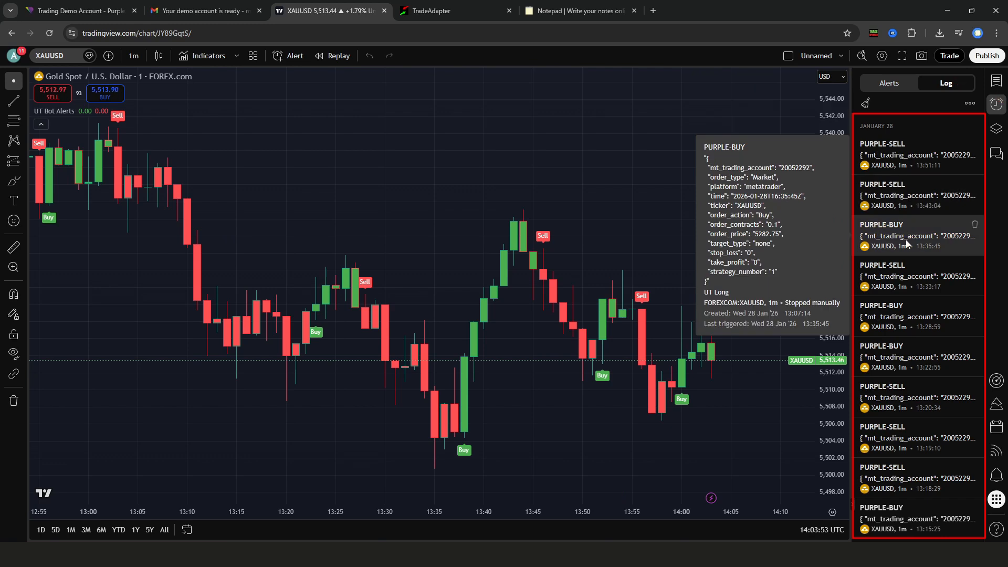
{"action": "mouse_move", "coordinate": [902, 288]}
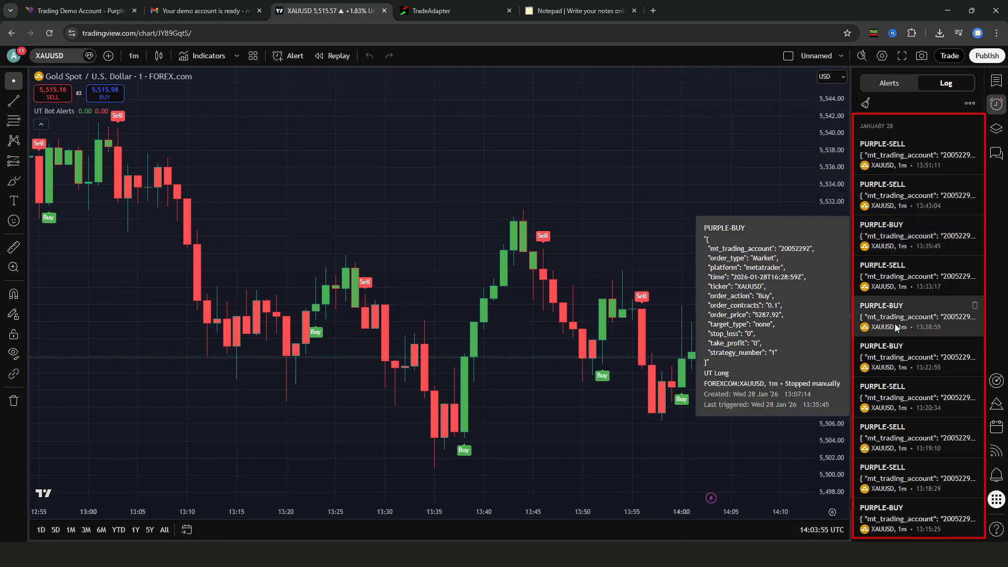
{"action": "mouse_move", "coordinate": [894, 362]}
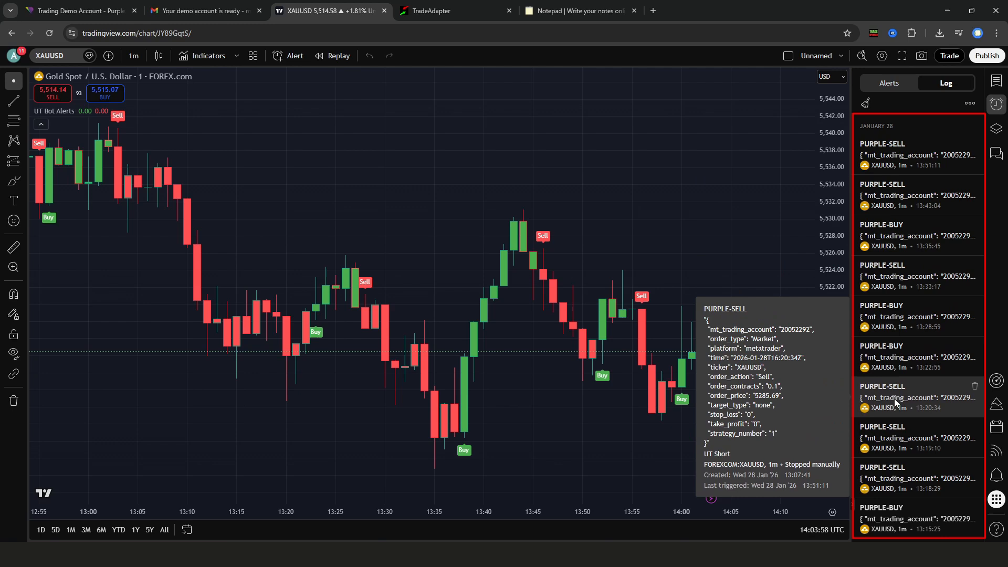
{"action": "mouse_move", "coordinate": [896, 443]}
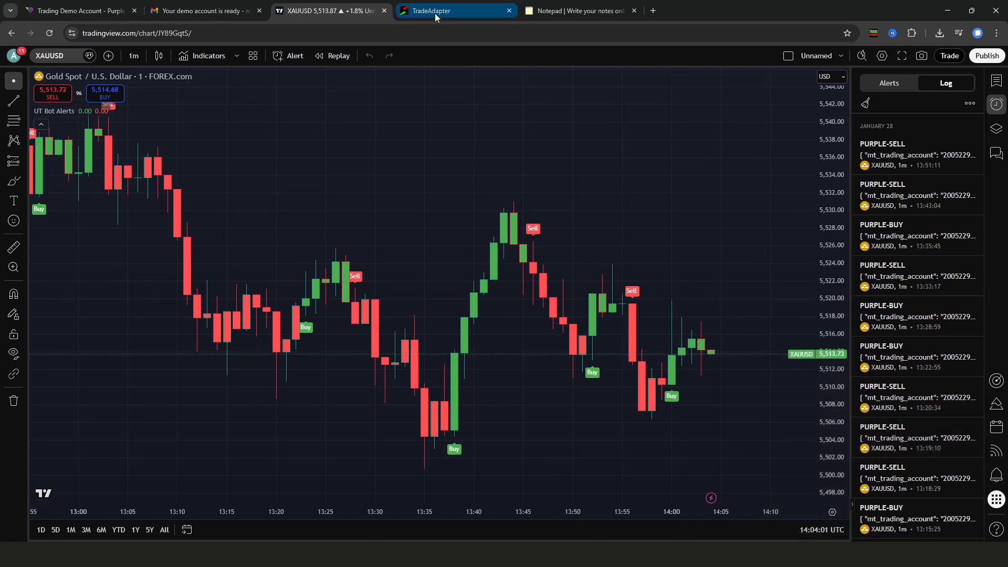
{"action": "left_click", "coordinate": [446, 11]}
Show TradeAdapter's processed MetaTrader trades with XAUUSD 0.1-lot orders returning OK, then return to MetaTrader 5
{"action": "left_click", "coordinate": [233, 147]}
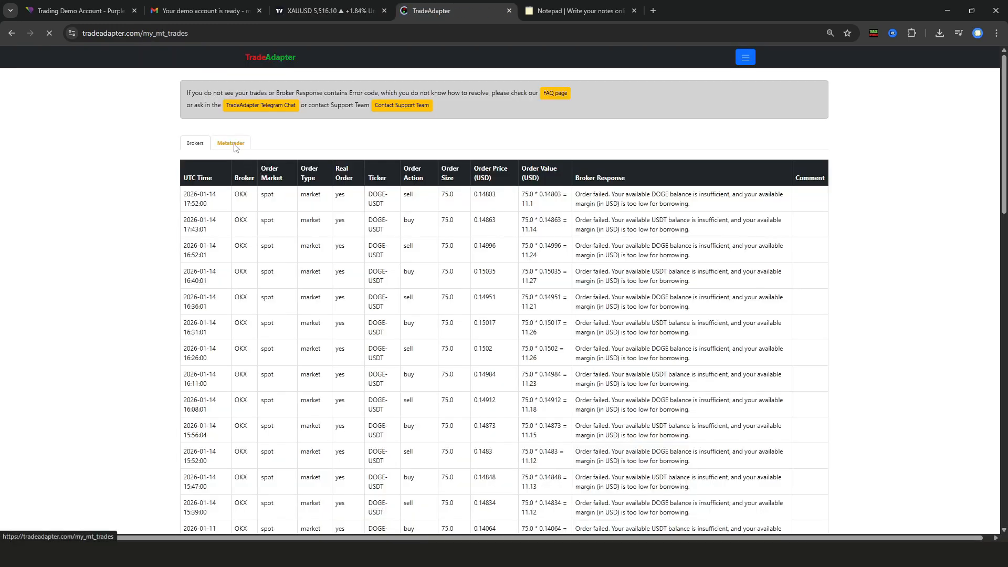
{"action": "left_click", "coordinate": [230, 178]}
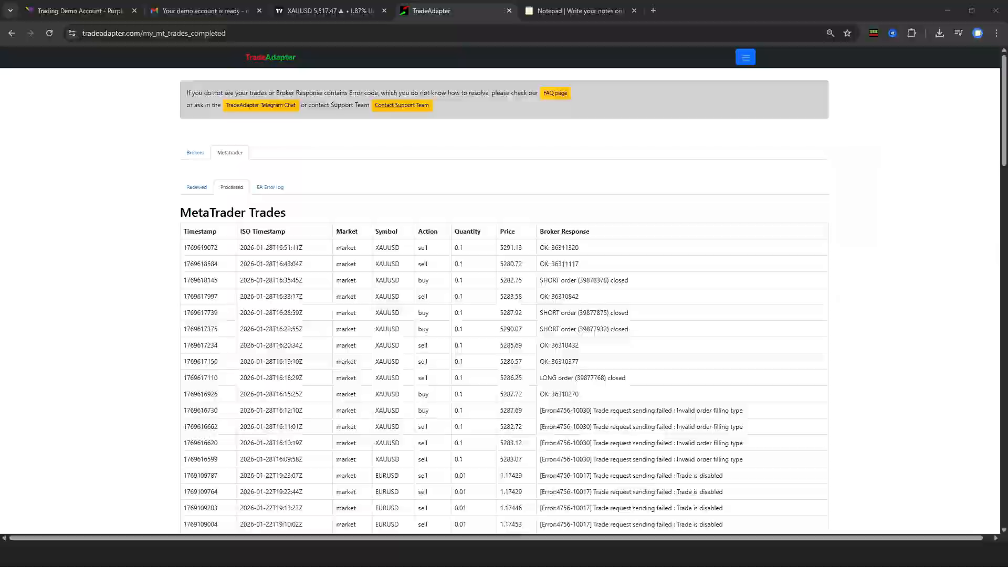
{"action": "key", "text": "alt+Tab"}
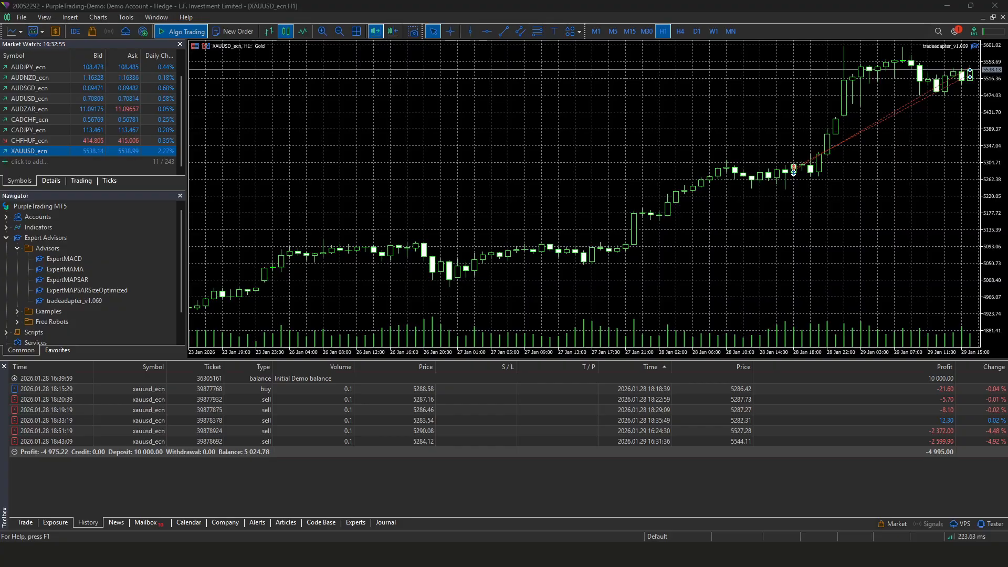